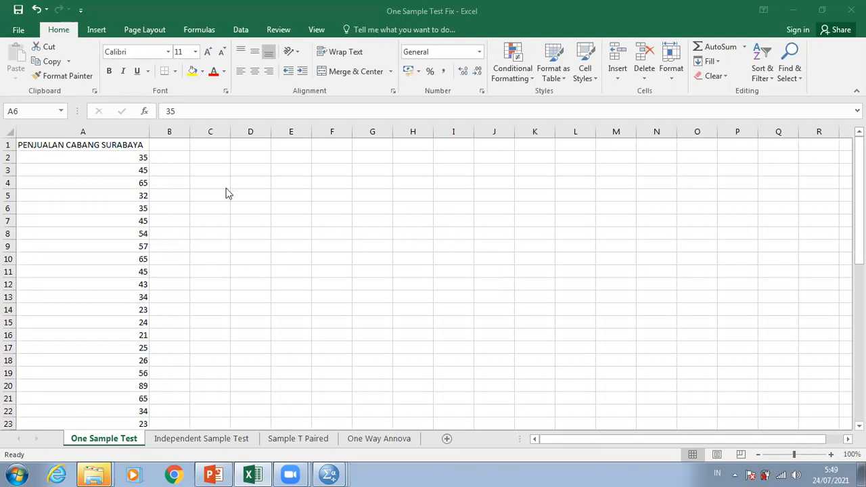
- Switch to the One Sample T-Test.sav dataset in SPSS and open an Explore analysis with Penjualan_Cabang_Surabaya as the dependent variable
click(341, 473)
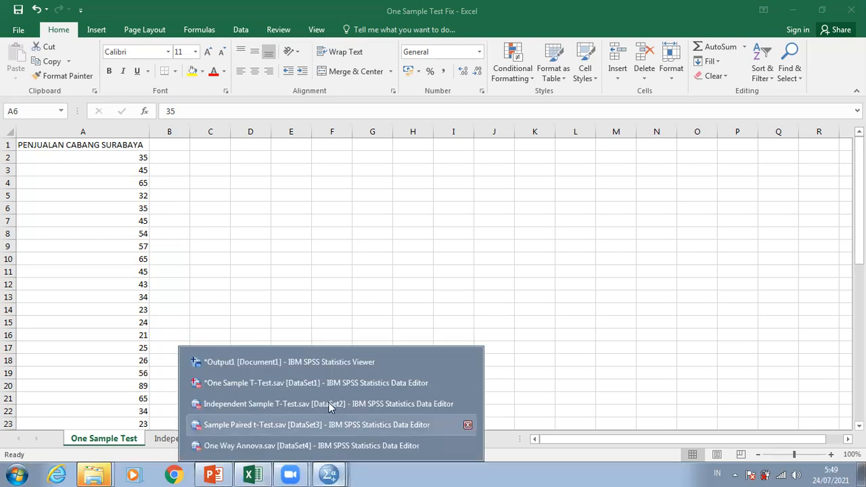
click(340, 385)
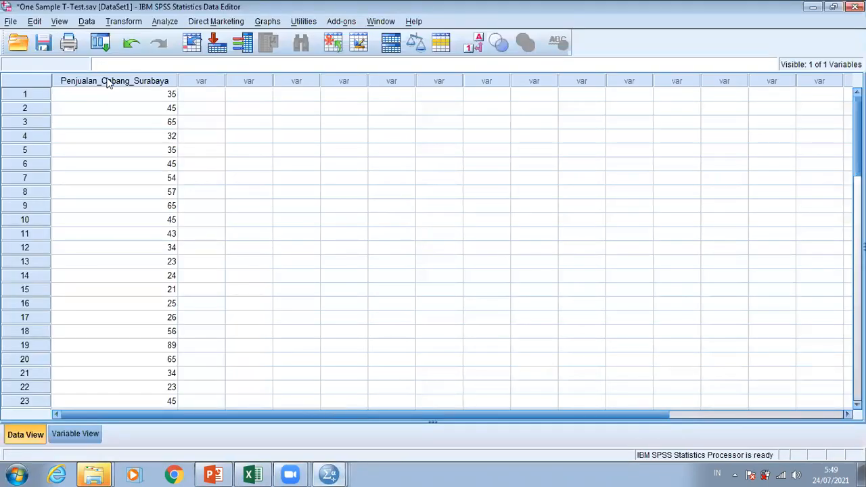
click(158, 22)
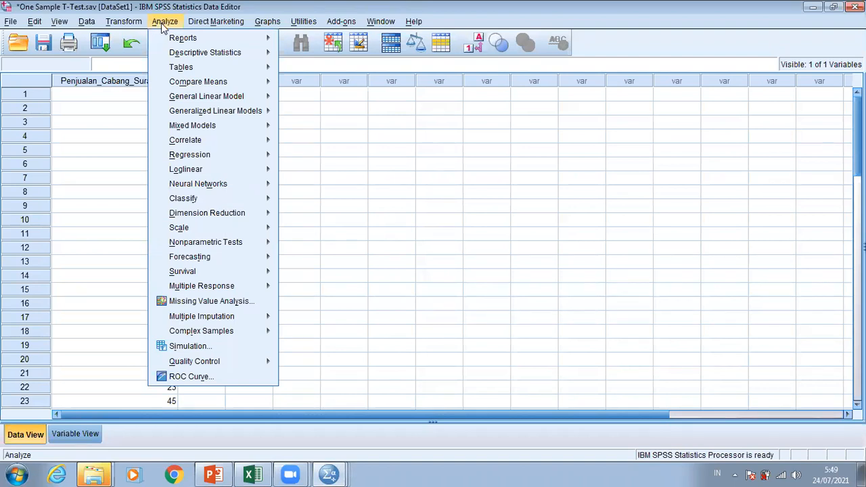
mouse_move(211, 50)
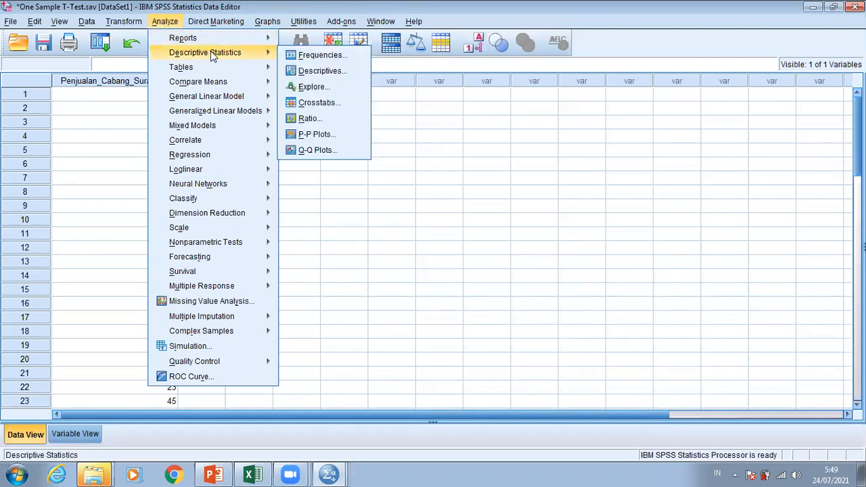
click(300, 88)
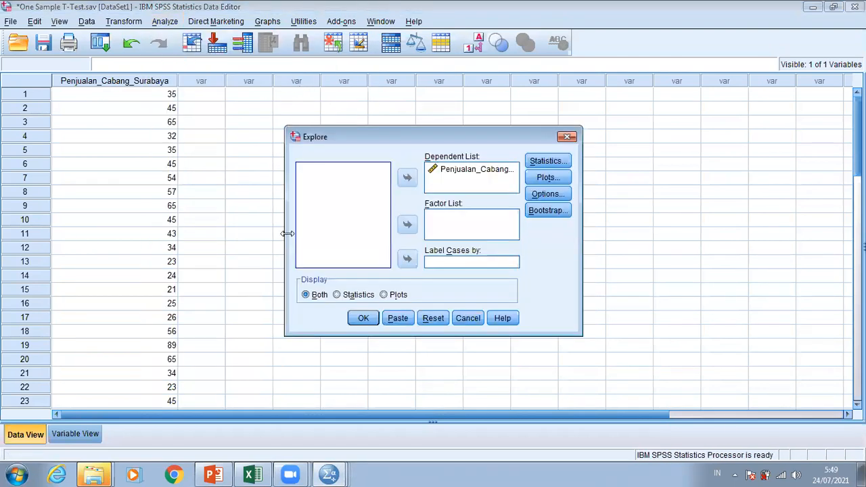
click(473, 170)
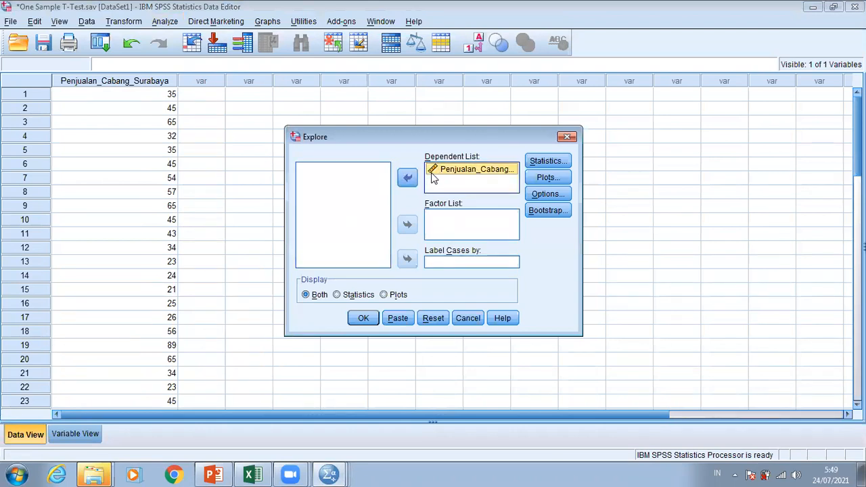
click(409, 178)
click(411, 178)
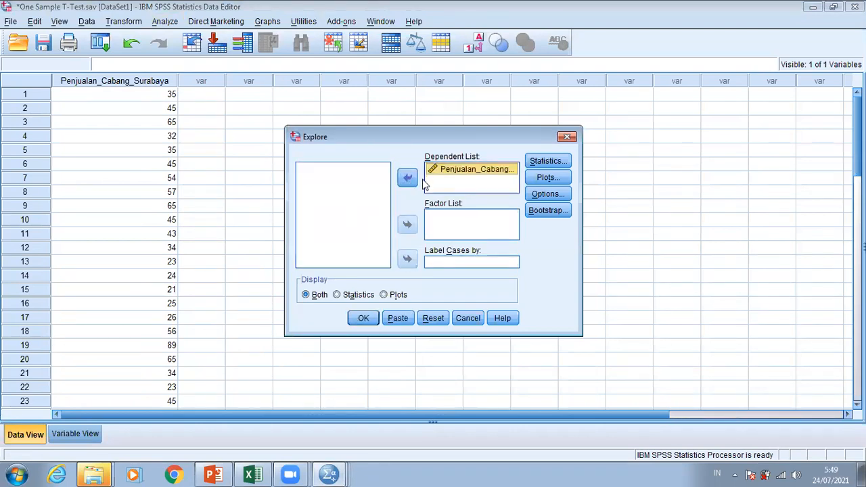
- Include normality plots with tests in the Explore analysis, run it and view the Tests of Normality table
click(541, 179)
click(351, 220)
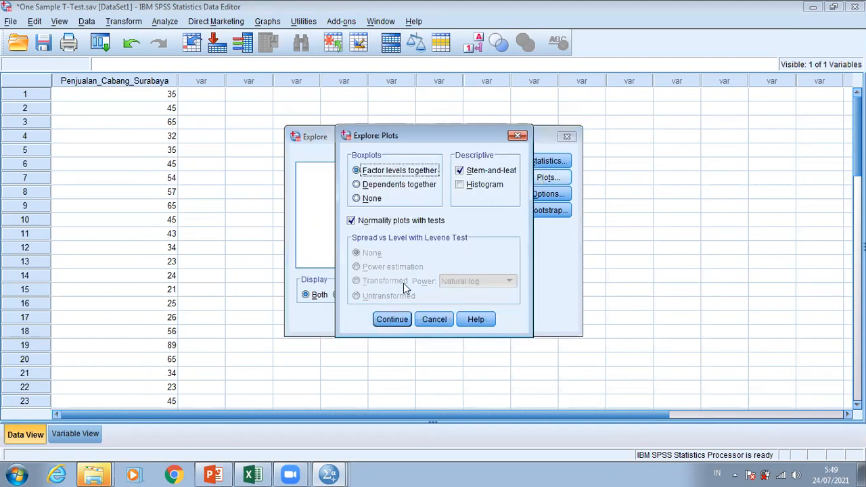
click(392, 319)
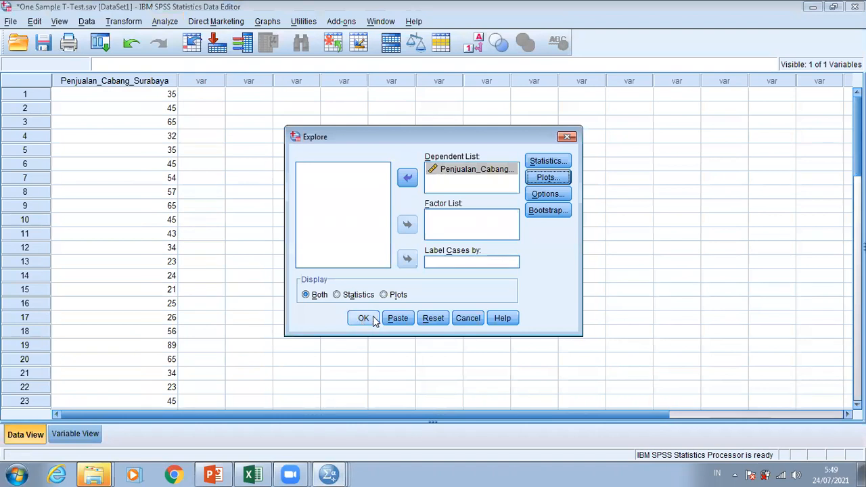
click(373, 318)
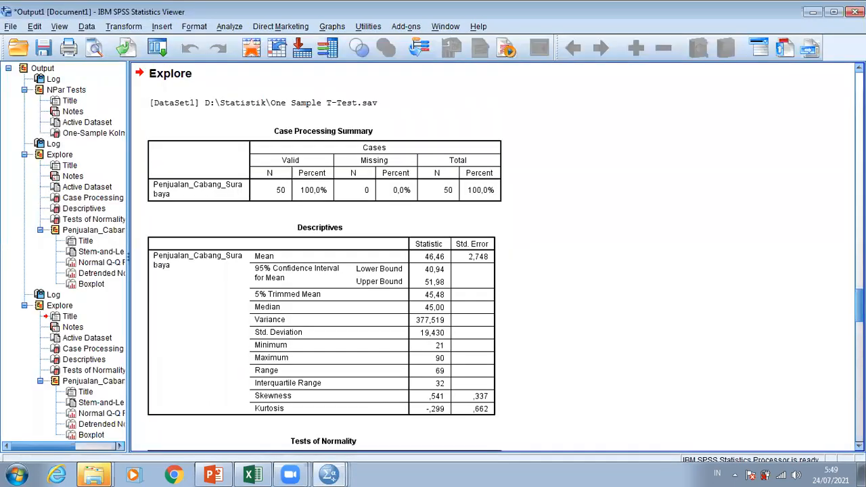
drag(858, 305, 858, 325)
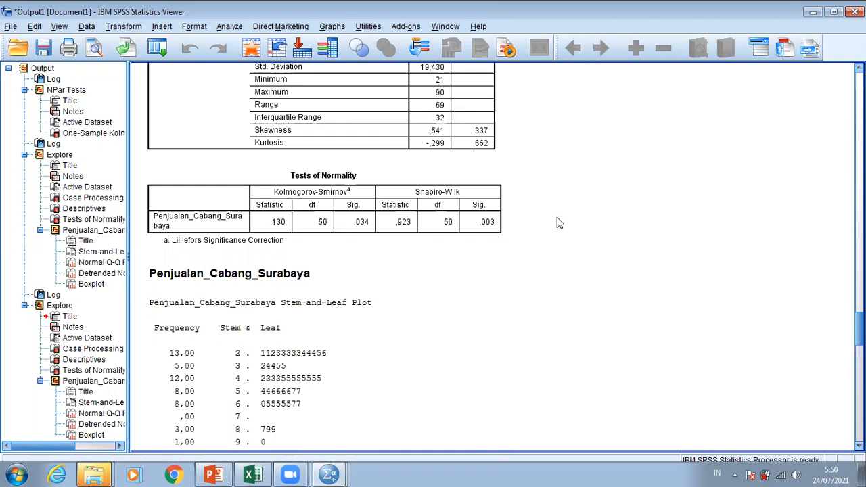
- Open a One-Sample T Test and add Penjualan_Cabang_Surabaya as the test variable
click(234, 27)
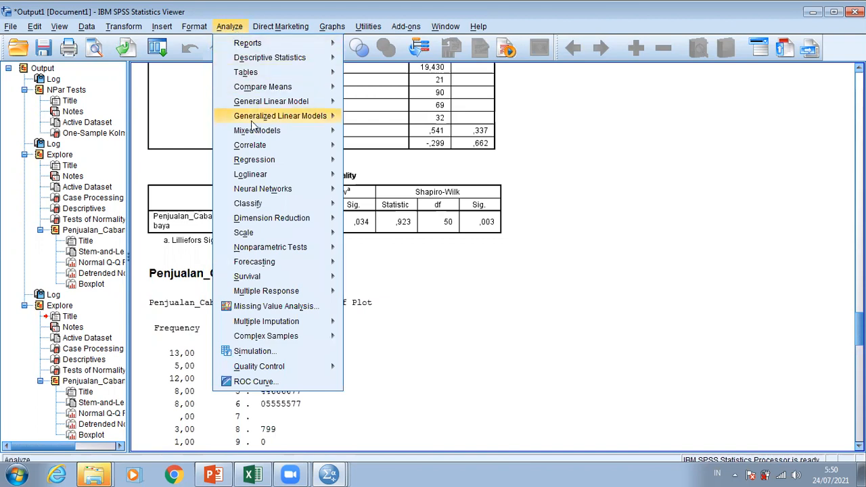
mouse_move(285, 188)
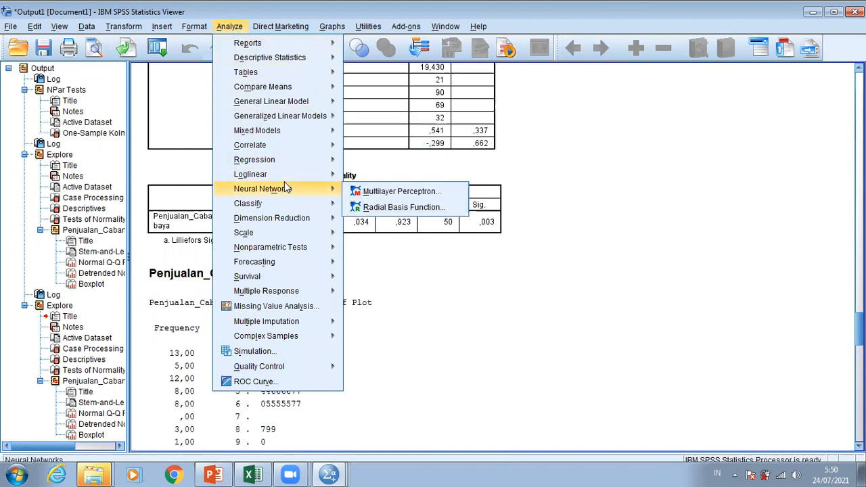
mouse_move(289, 152)
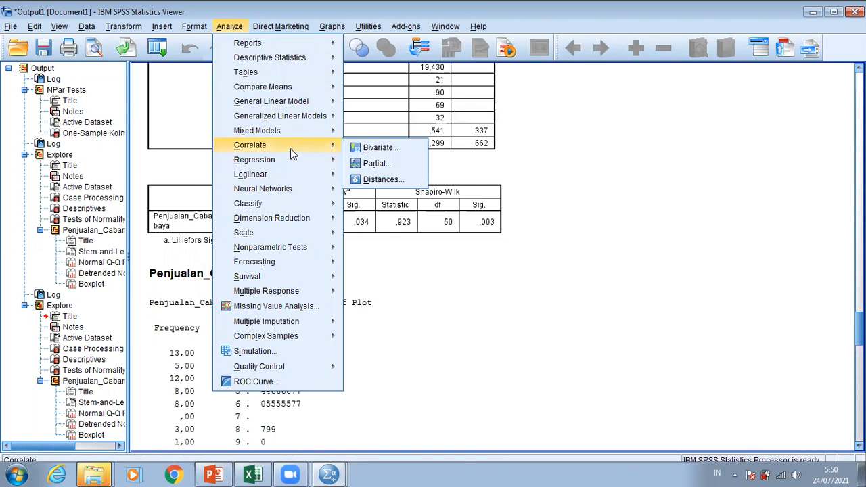
mouse_move(296, 71)
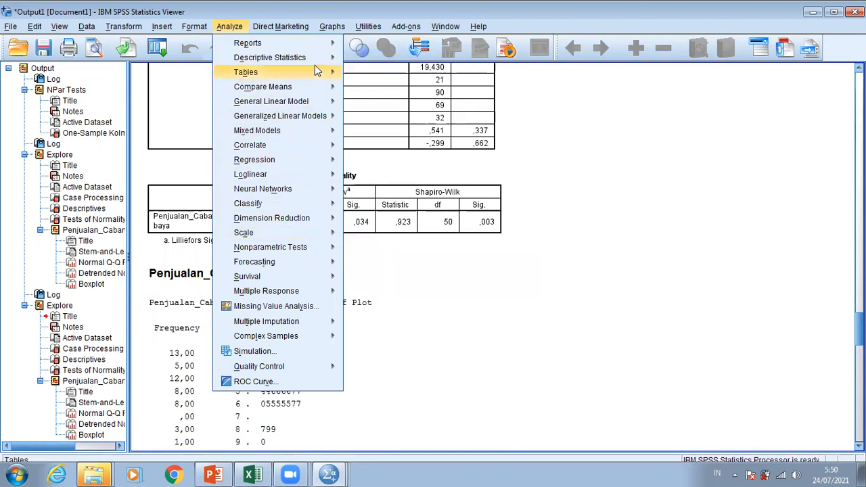
mouse_move(325, 87)
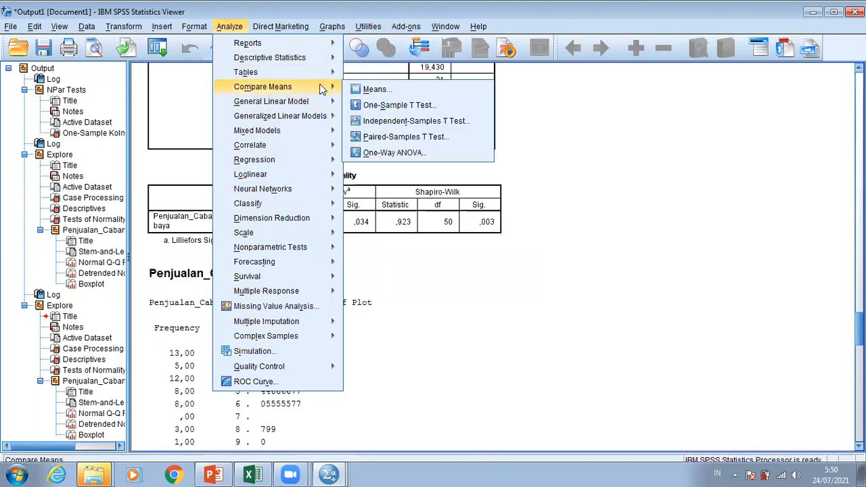
click(389, 106)
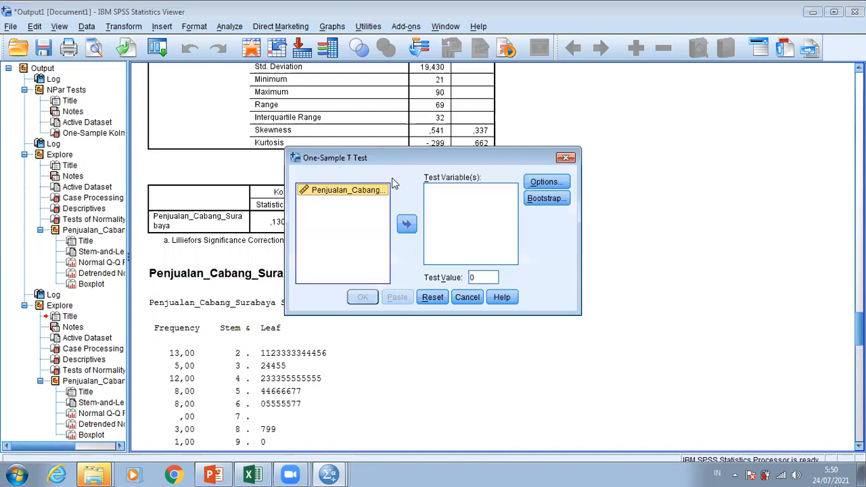
click(407, 222)
- Set the test value to 35,5, run the one-sample t-test and view its result tables
double_click(487, 277)
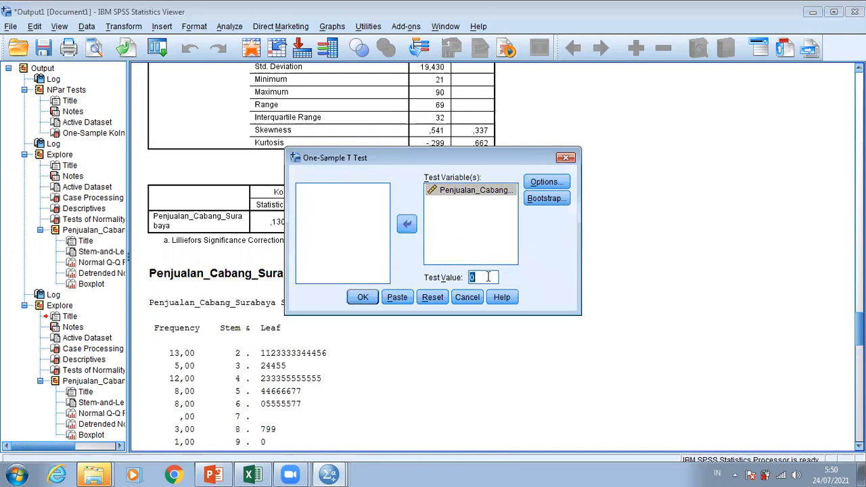
text(35,5)
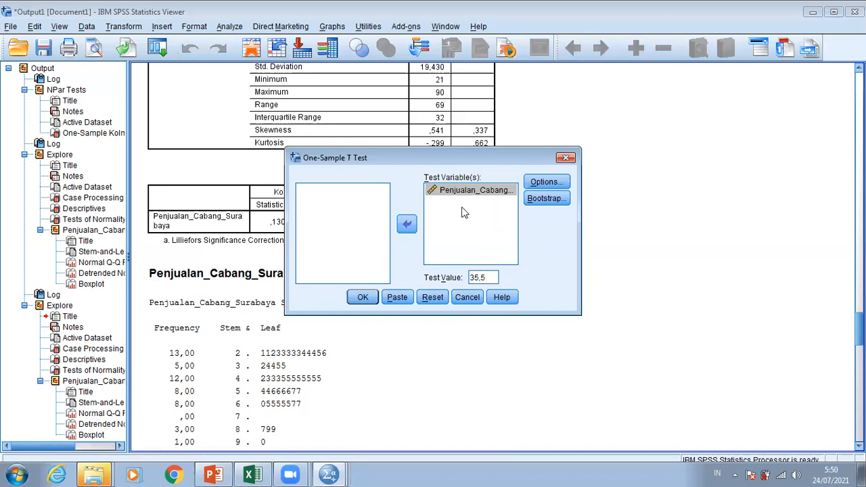
click(364, 296)
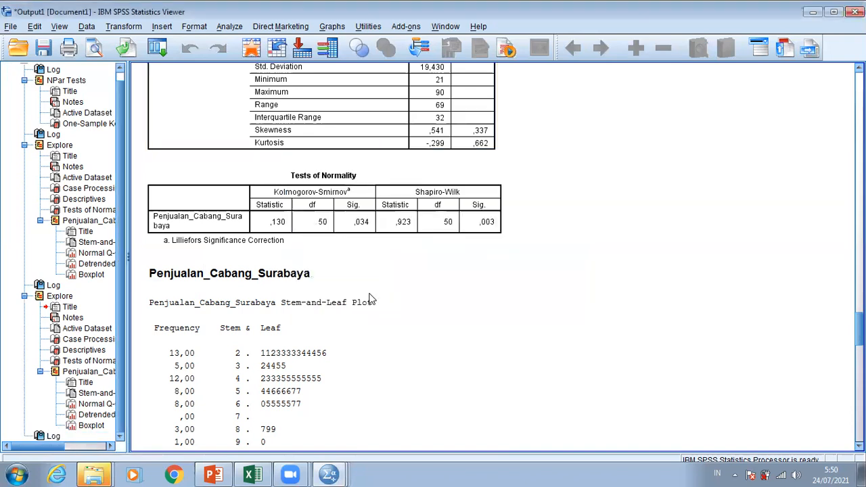
drag(858, 424, 858, 431)
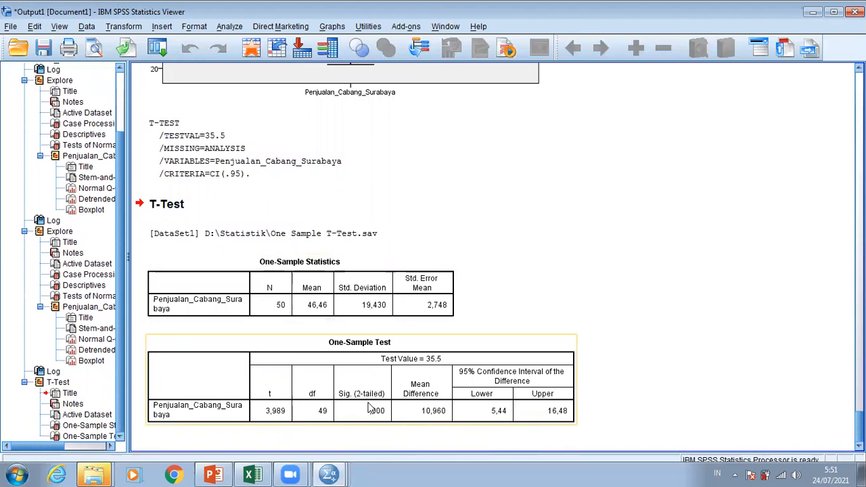
- Switch to the PowerPoint presentation and review slides 4 to 7, from the parametric one-sample t-test to the non-parametric title slide
click(212, 475)
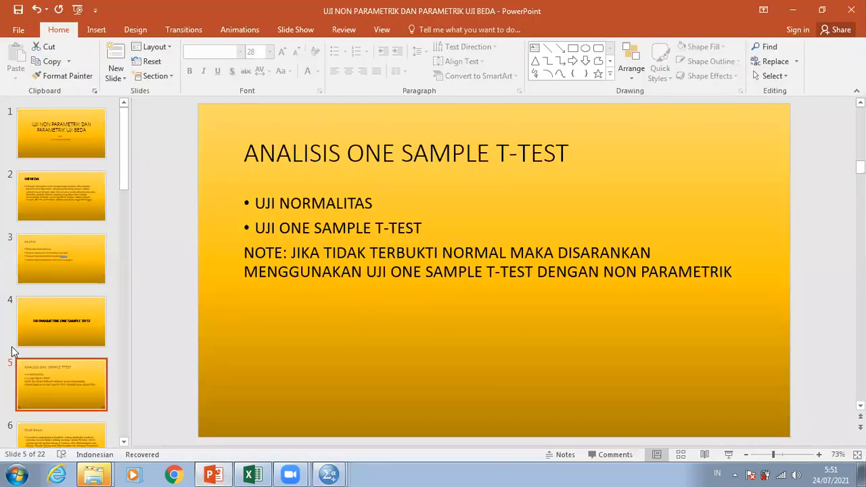
click(92, 327)
click(66, 371)
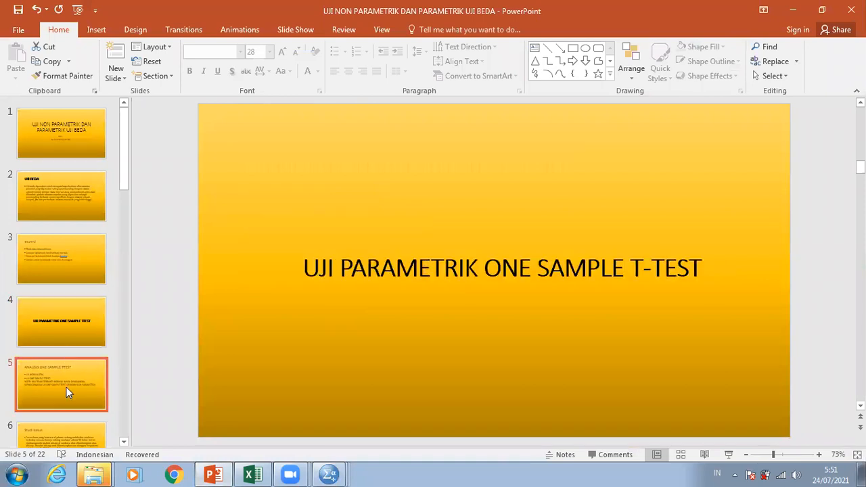
click(69, 424)
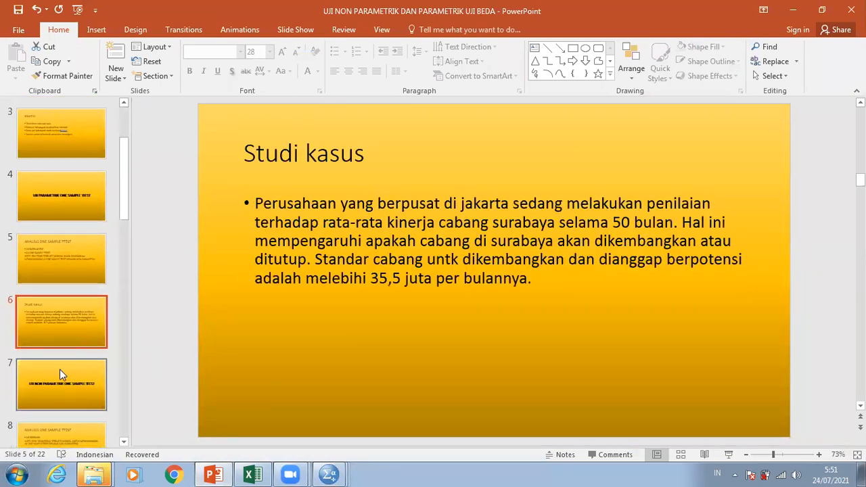
click(59, 369)
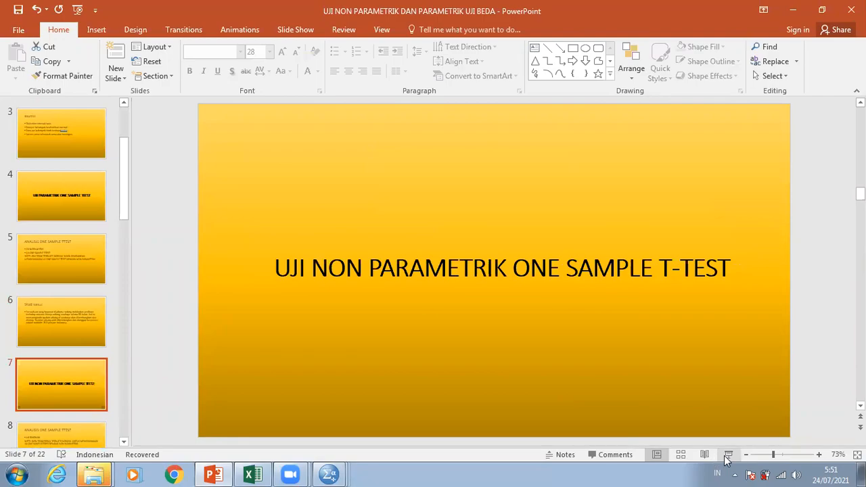
- Present slides 7 and 8 on the non-parametric one-sample test full screen, then end the slide show
click(728, 454)
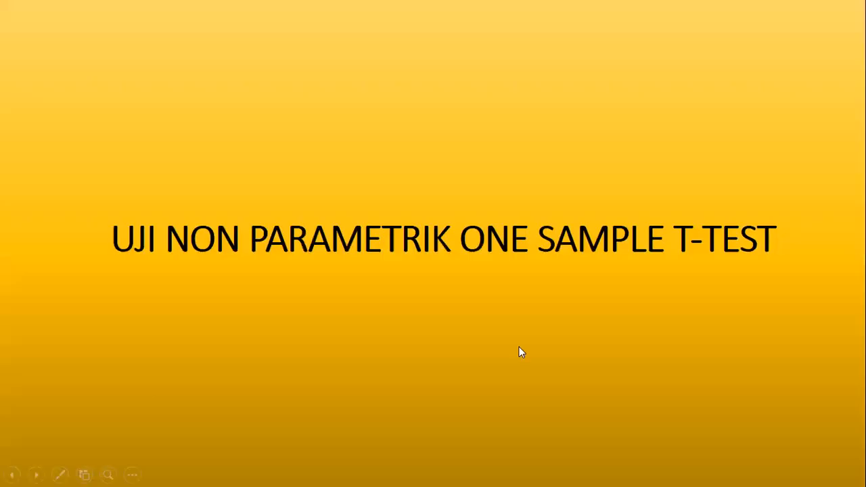
click(518, 347)
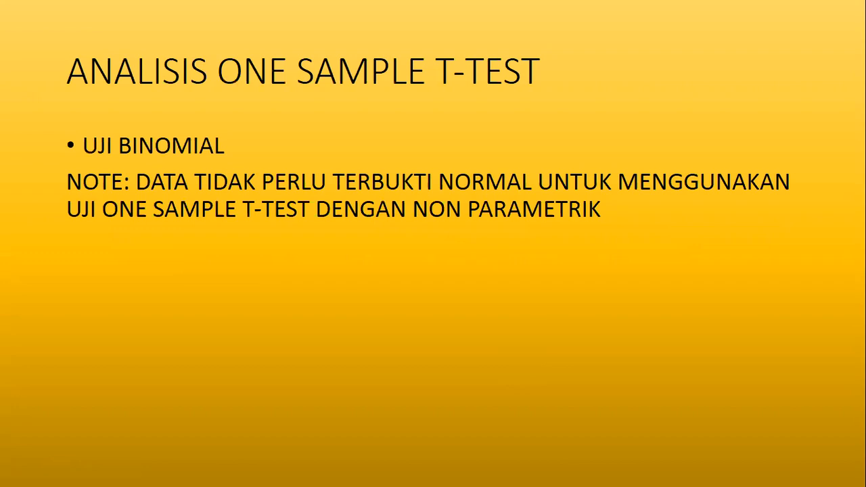
key(Escape)
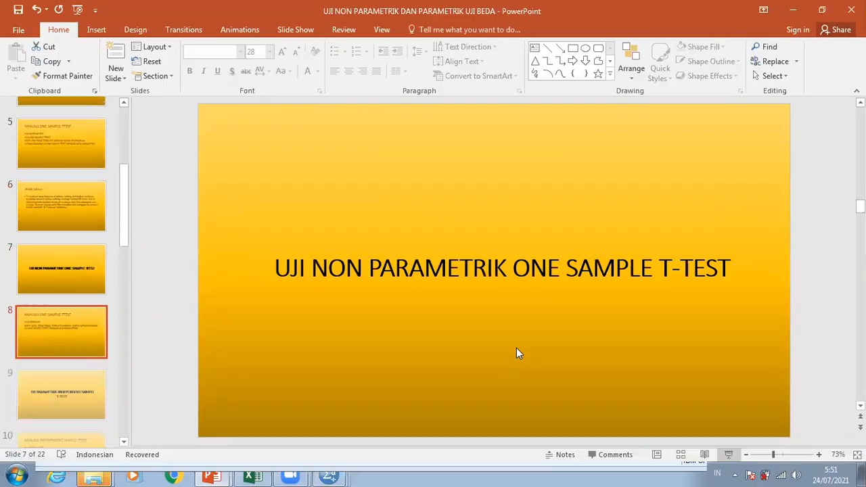
- Switch to the One Sample T-Test data in SPSS and open a legacy nonparametric Binomial Test with Penjualan_Cabang_Surabaya as the test variable
click(329, 474)
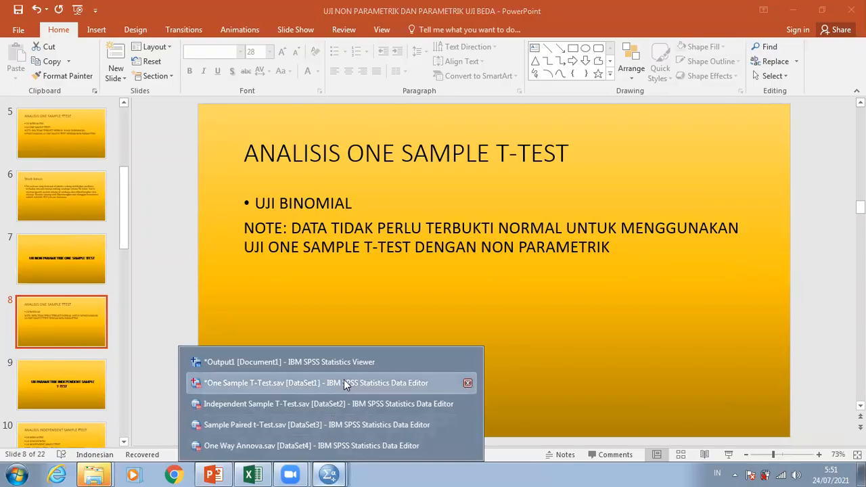
click(344, 382)
click(166, 22)
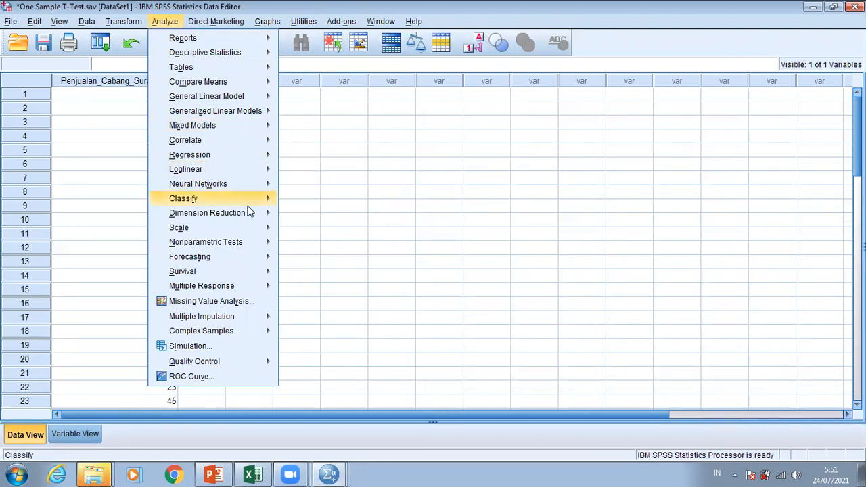
mouse_move(246, 287)
mouse_move(246, 243)
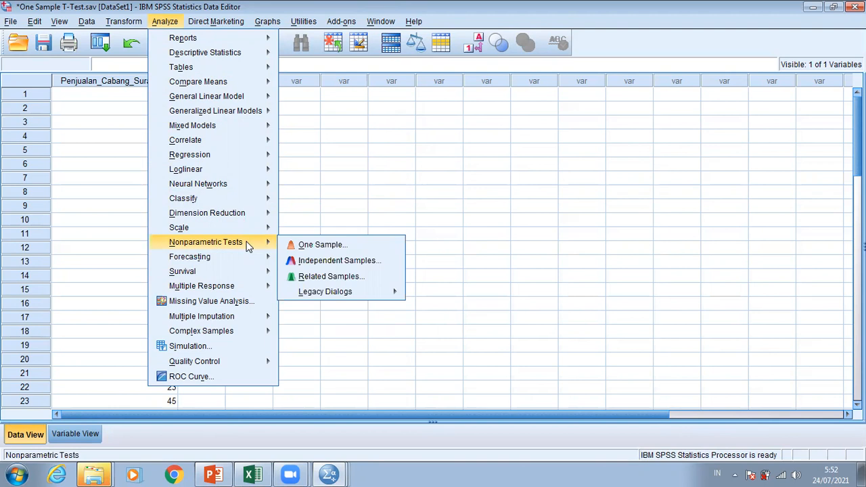
mouse_move(358, 291)
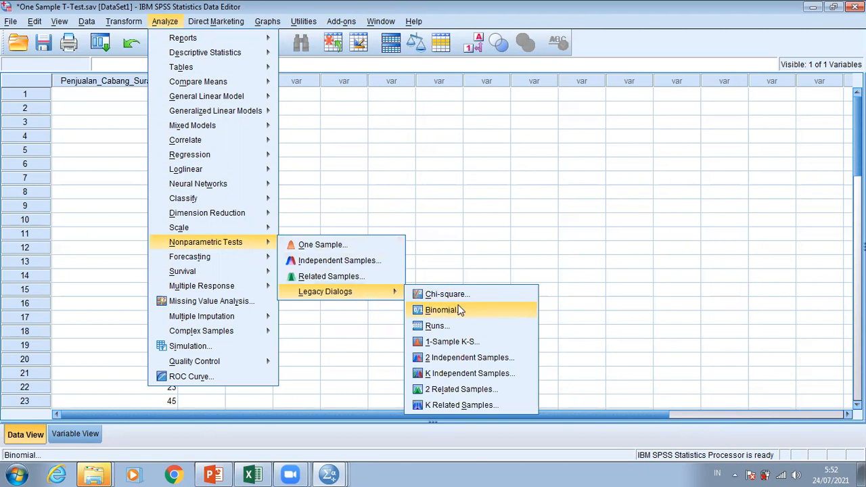
click(451, 310)
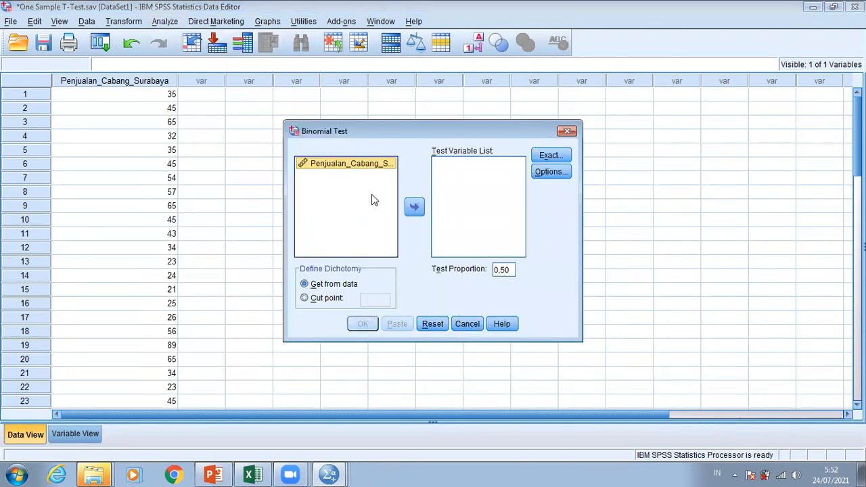
click(413, 207)
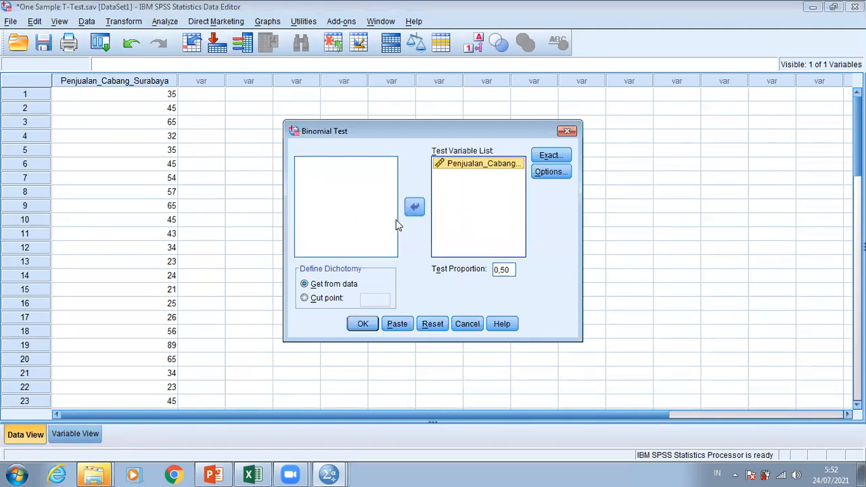
- Define the dichotomy with a cut point of 35,5 and run the binomial test
click(304, 298)
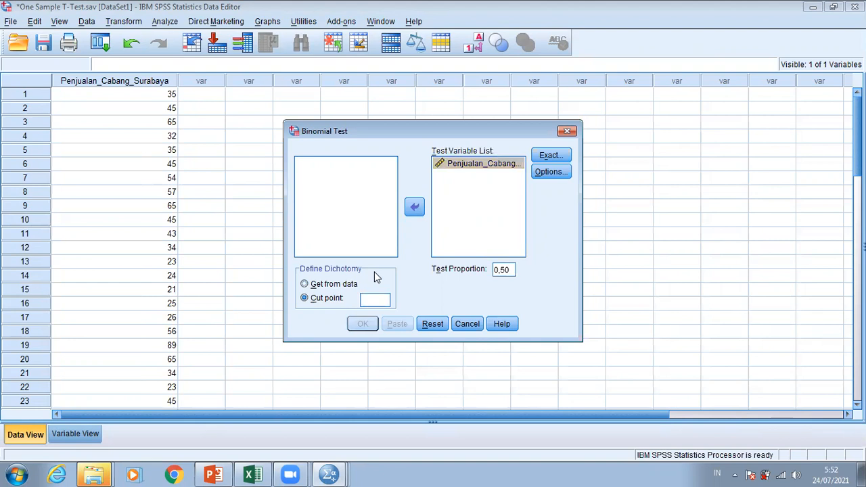
text(35,5)
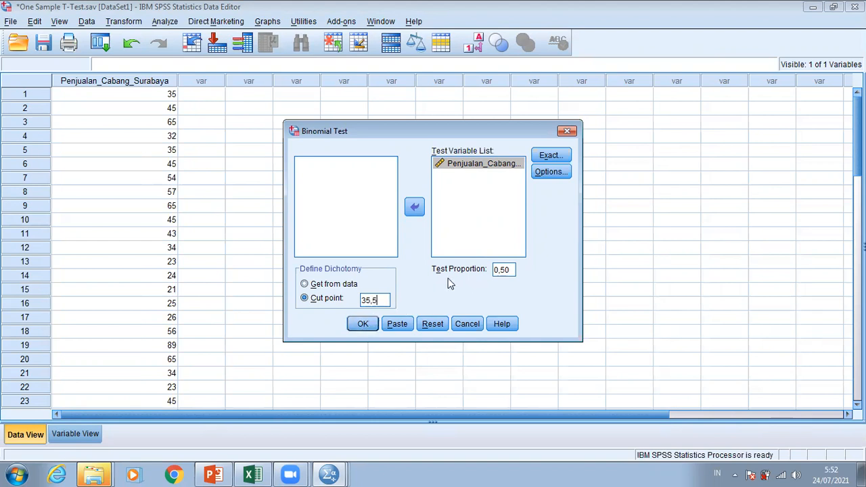
click(364, 324)
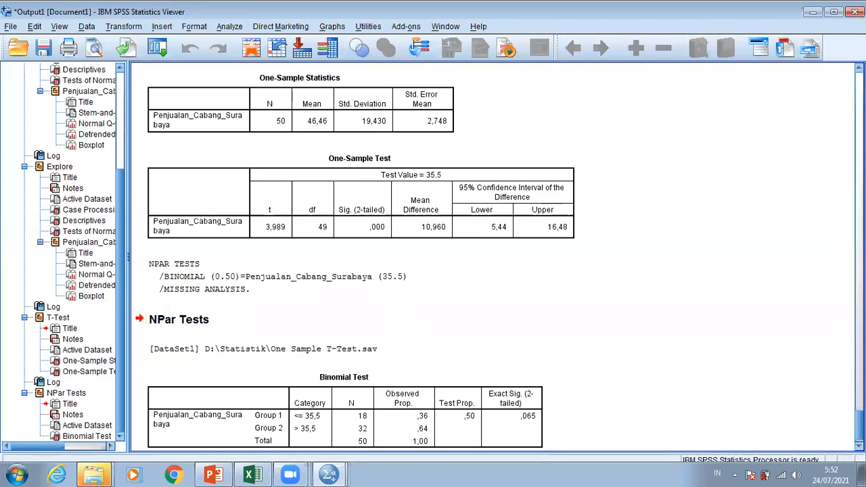
- Review the earlier t-test and normality tables in the output, and examine the Binomial Test table's significance
scroll(493, 257, up, 15)
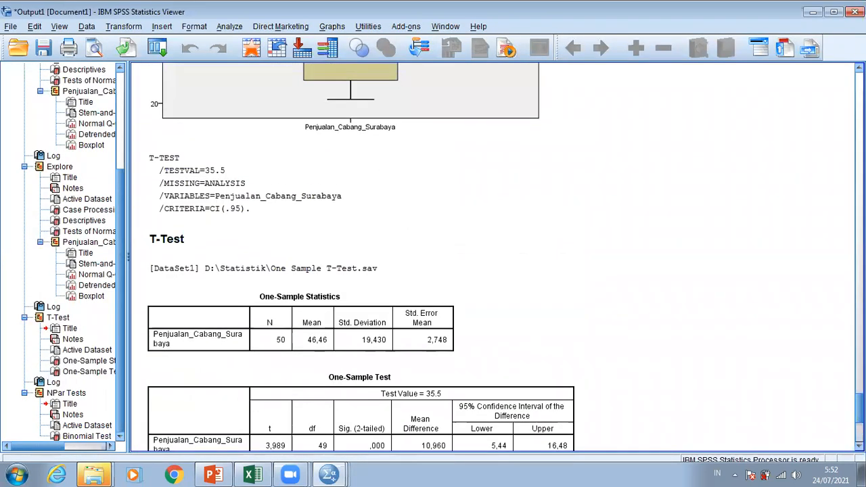
scroll(758, 336, up, 8)
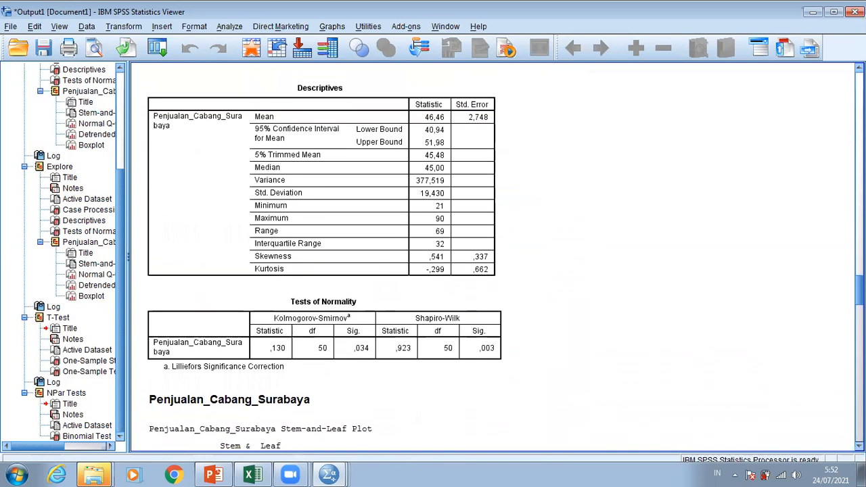
drag(859, 291, 859, 436)
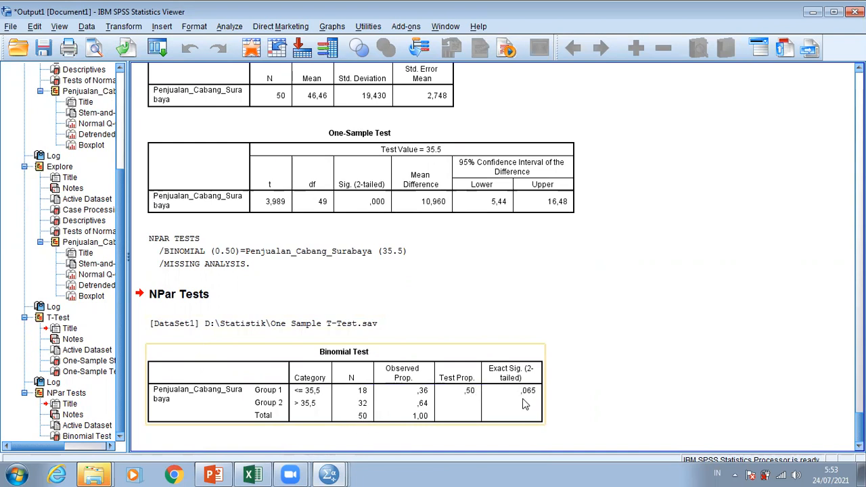
click(639, 345)
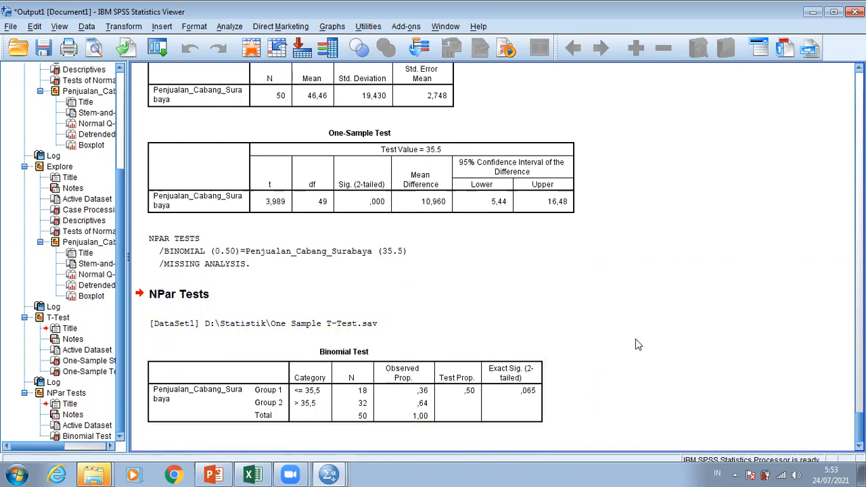
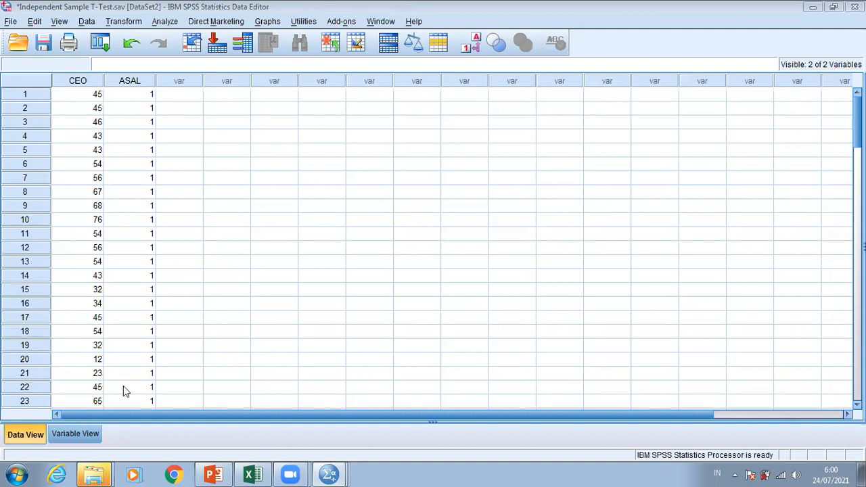
- Open a One-Way ANOVA on the Independent Sample T-Test data with CEO as the dependent variable and ASAL as the factor
click(165, 22)
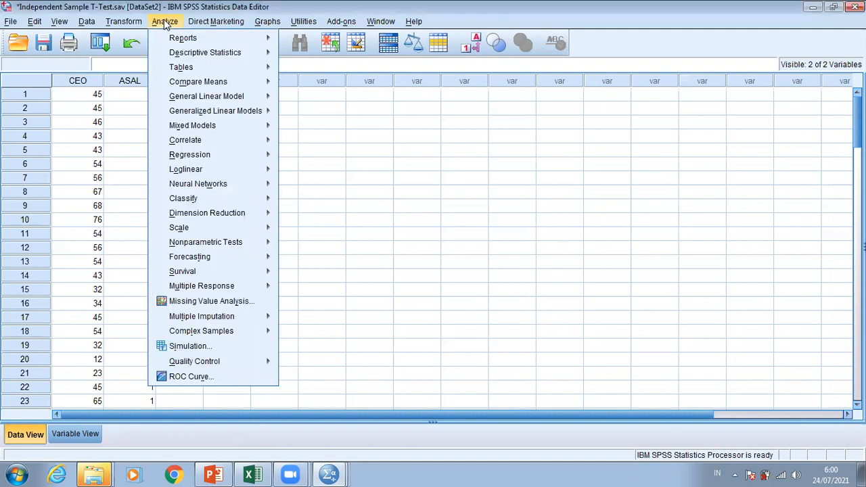
mouse_move(213, 82)
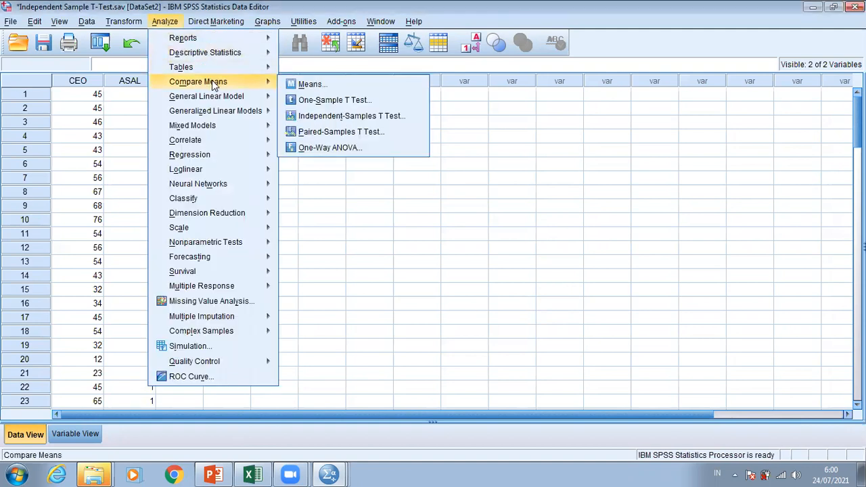
click(313, 147)
click(447, 191)
click(406, 218)
click(441, 280)
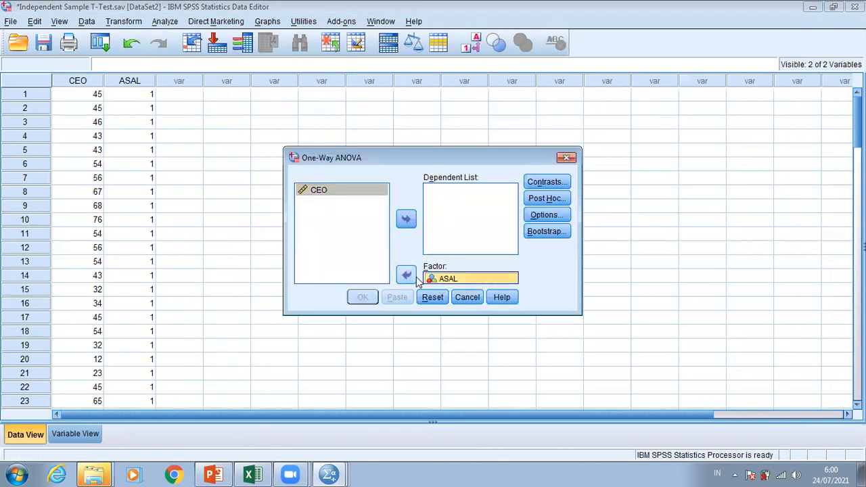
click(406, 275)
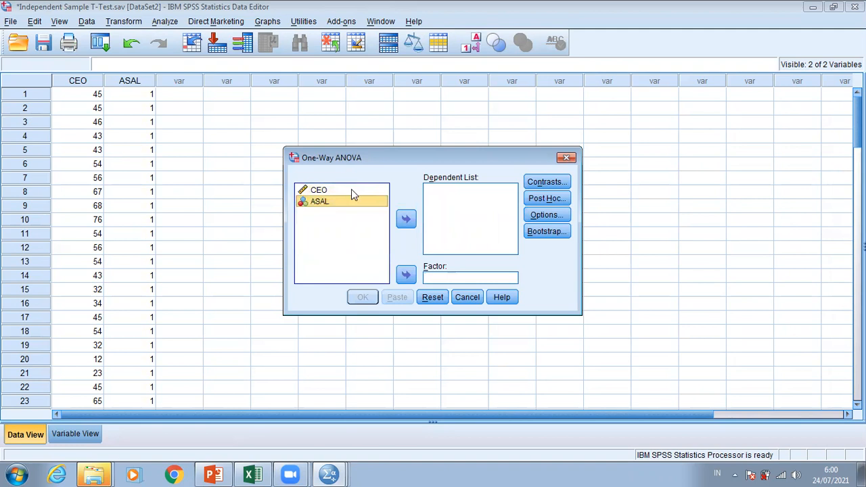
click(351, 190)
click(406, 218)
click(351, 192)
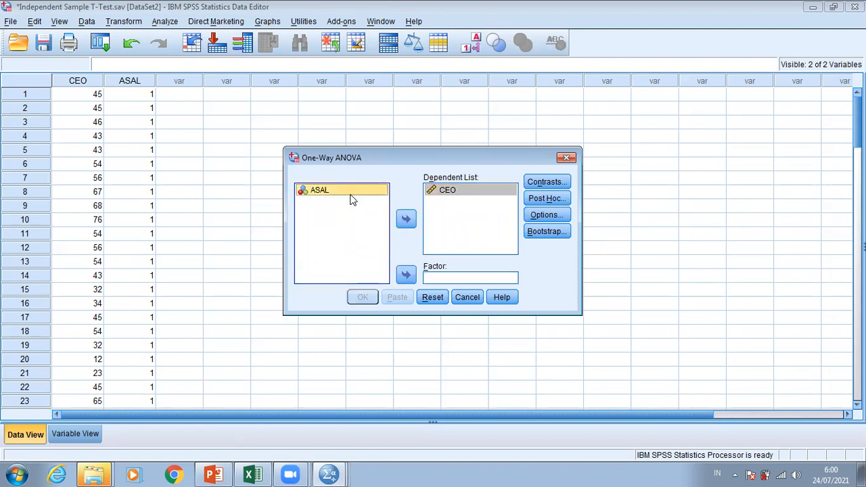
click(406, 274)
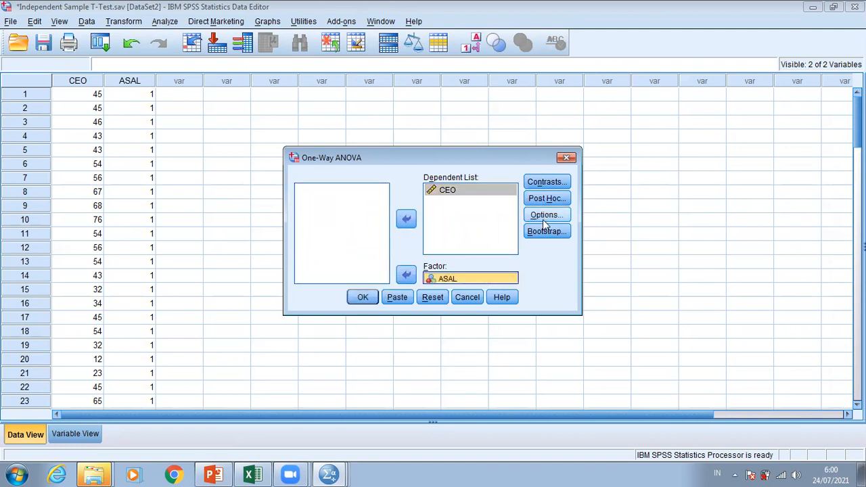
- Check the contrast and post hoc settings of the One-Way ANOVA and close them unchanged
click(546, 181)
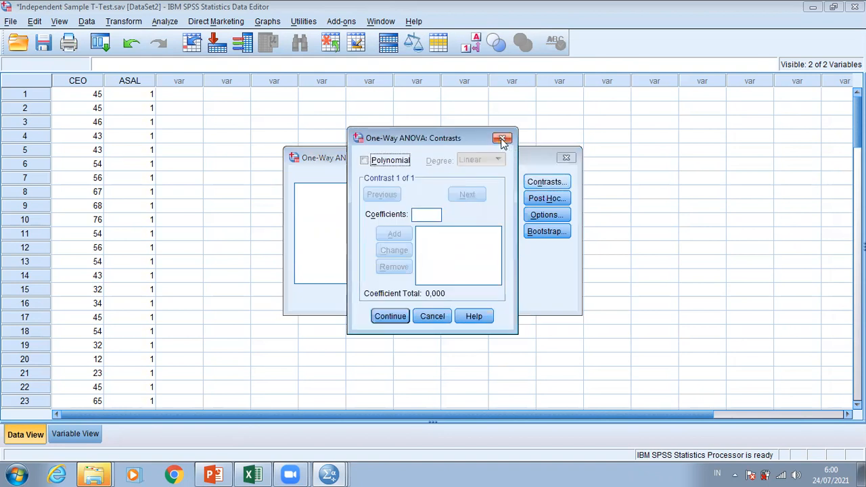
click(501, 138)
click(546, 198)
click(585, 131)
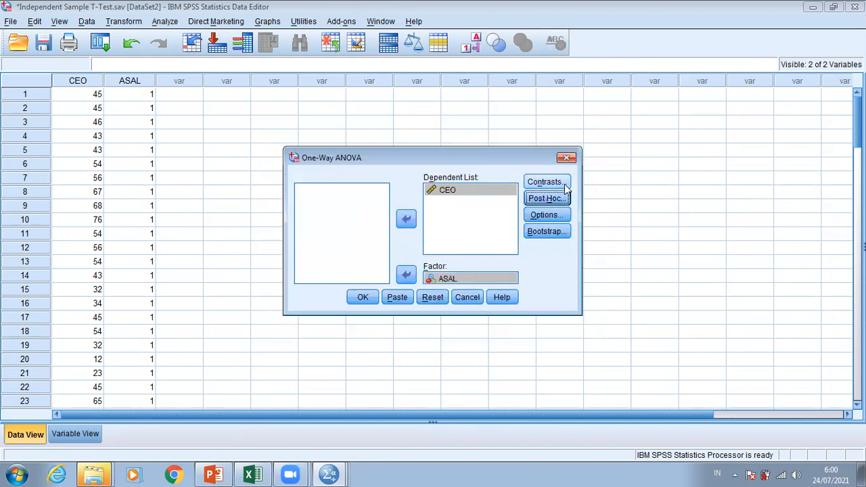
- Include the homogeneity of variance test in the ANOVA statistics and run the analysis
click(546, 214)
click(369, 199)
click(370, 198)
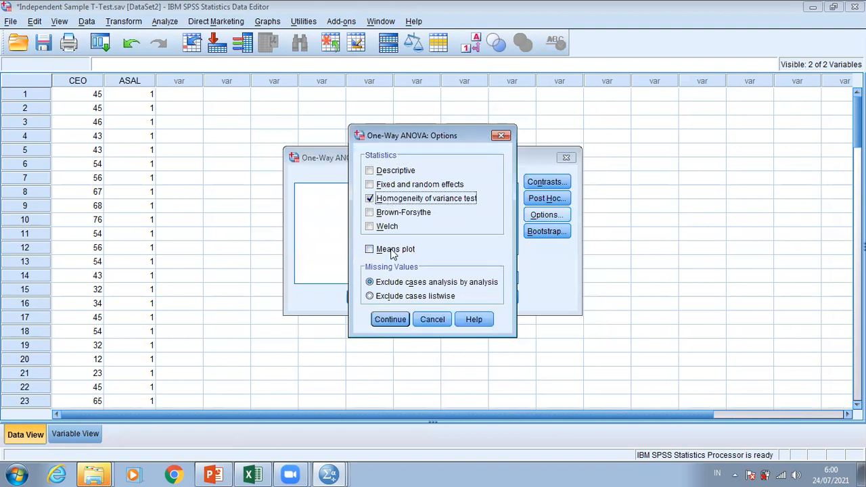
click(388, 319)
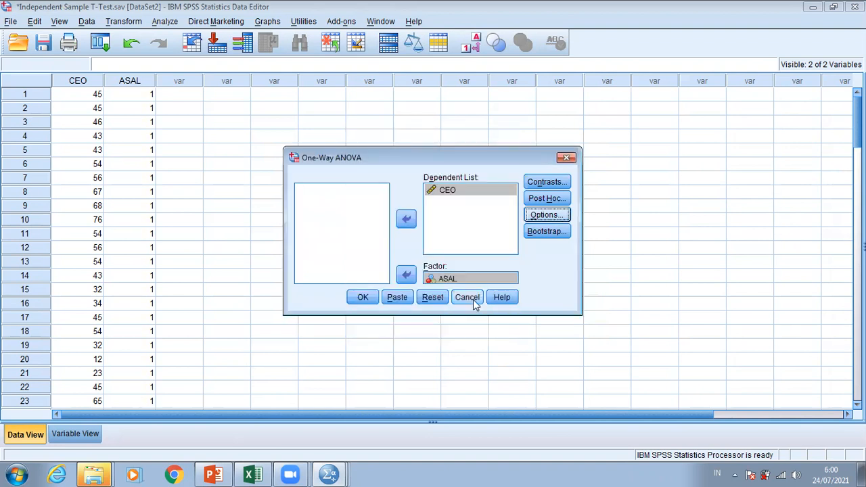
click(363, 299)
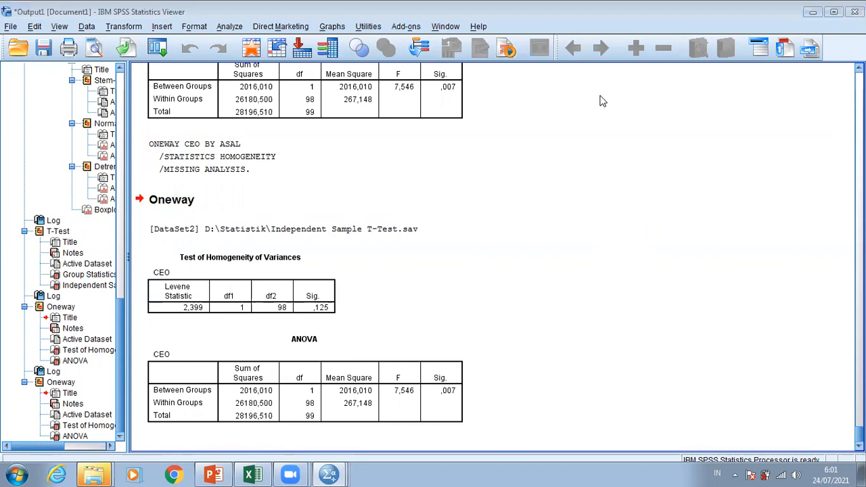
- Return to the data and open a legacy two-independent-samples nonparametric test with CEO as test variable and ASAL as grouping variable
key(alt+Tab)
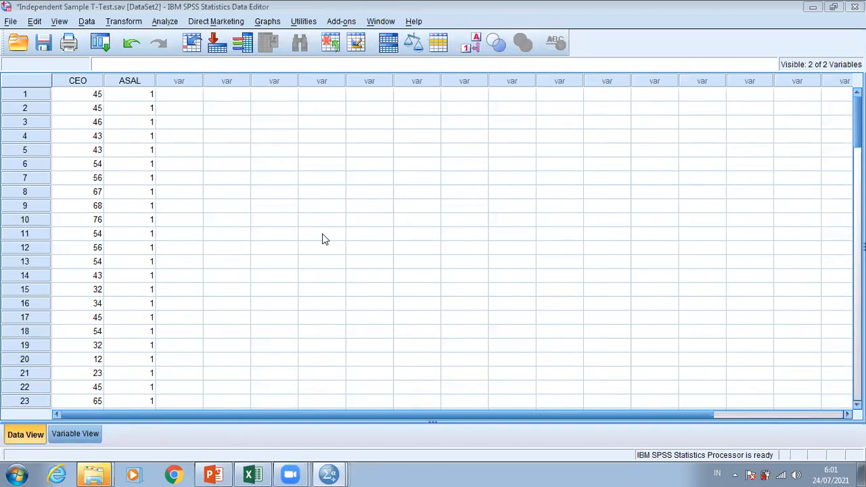
click(169, 26)
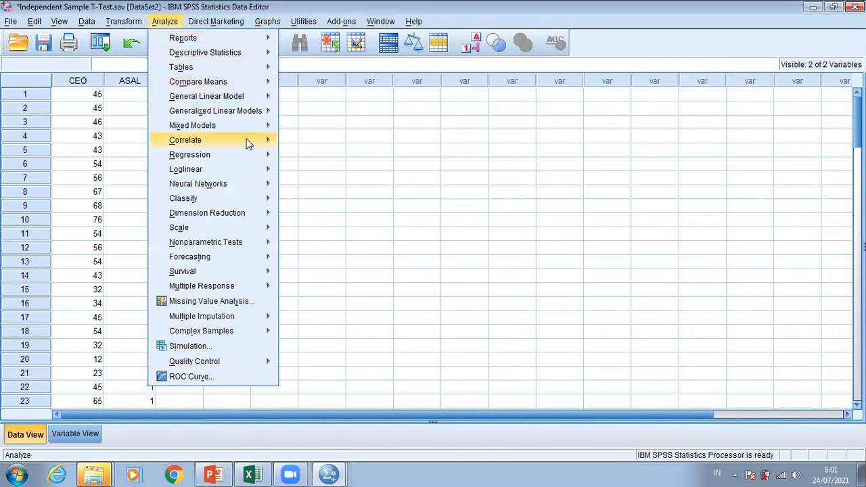
mouse_move(258, 88)
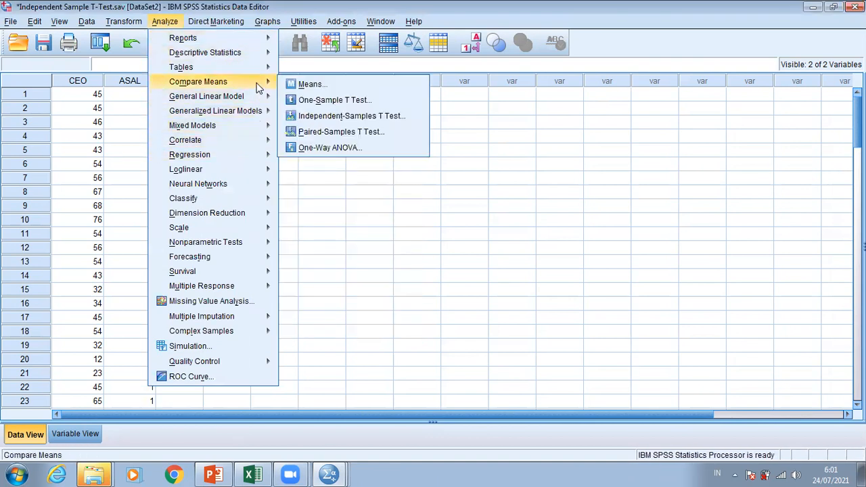
mouse_move(236, 241)
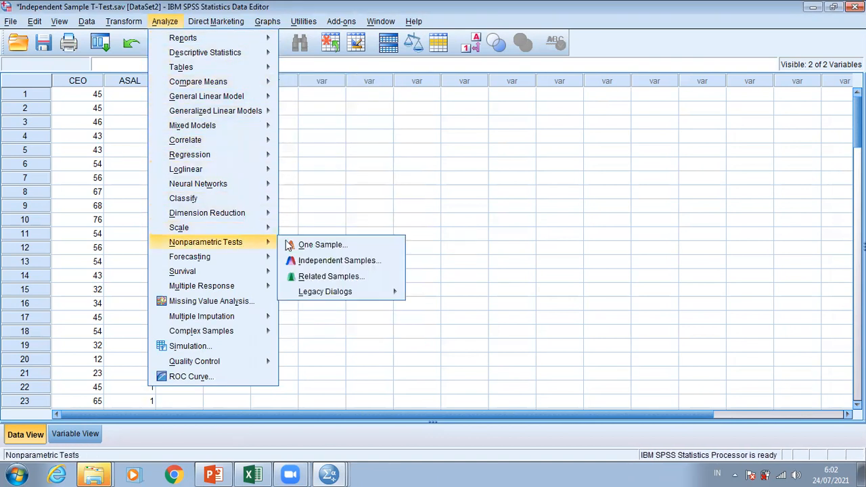
mouse_move(341, 292)
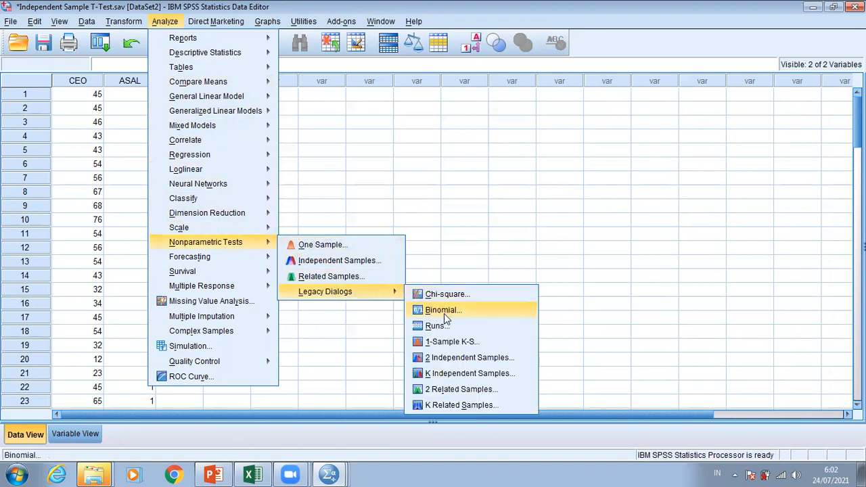
click(463, 360)
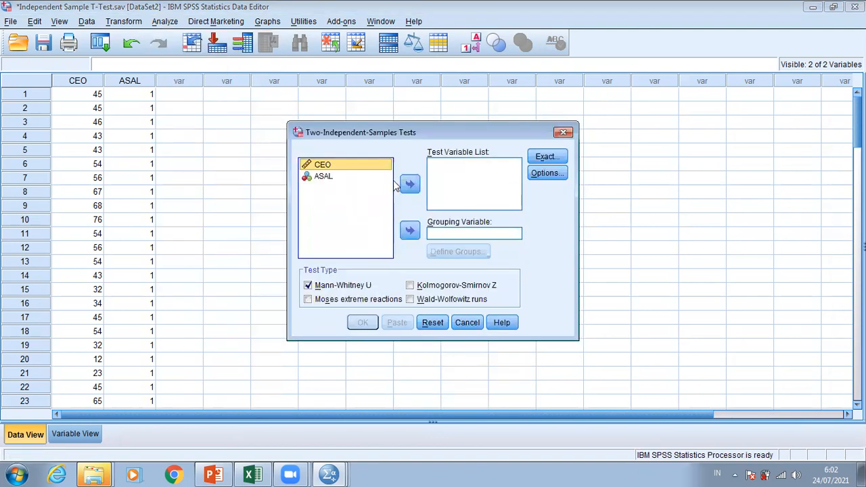
click(407, 185)
click(335, 163)
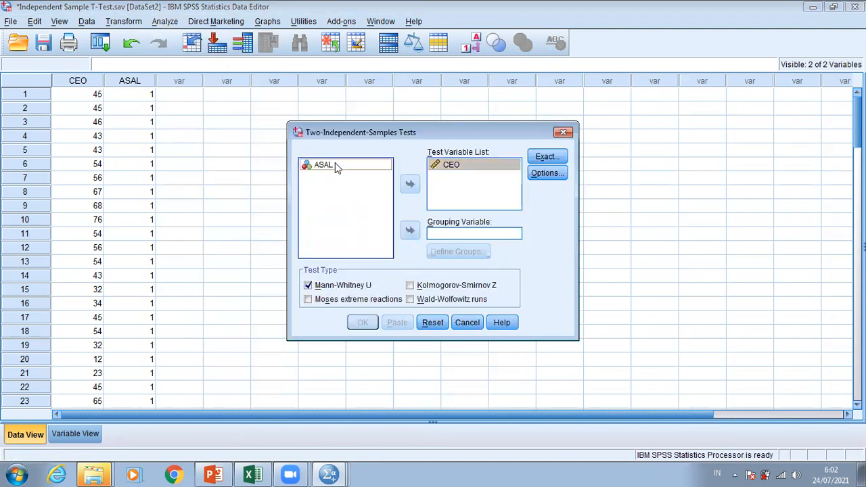
click(409, 230)
- Define the ASAL groups as 1 and 2 and run the Mann-Whitney U test
click(457, 251)
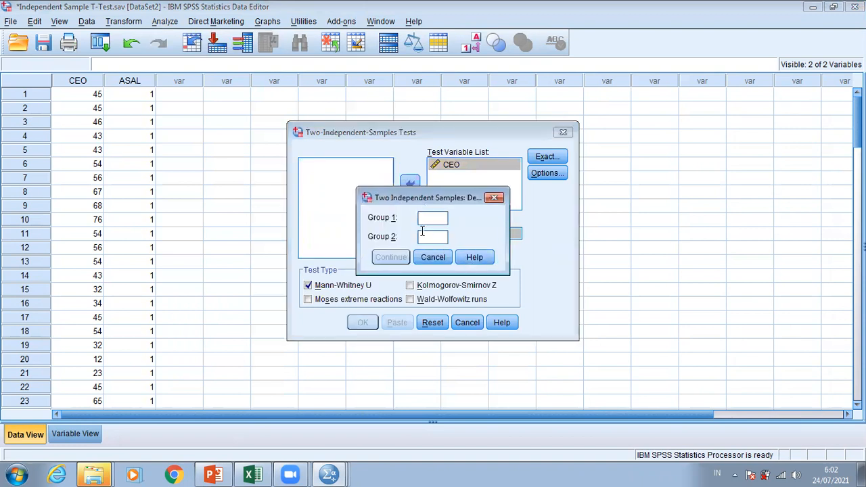
text(1)
click(424, 239)
text(2)
click(396, 257)
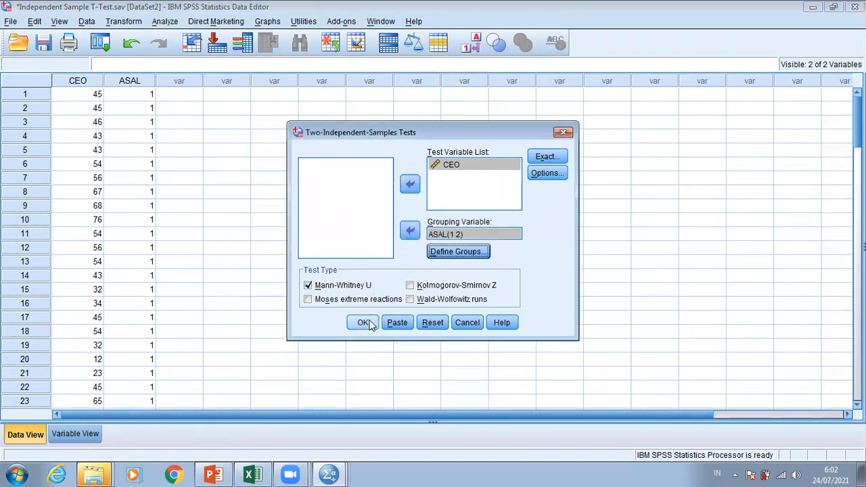
click(363, 322)
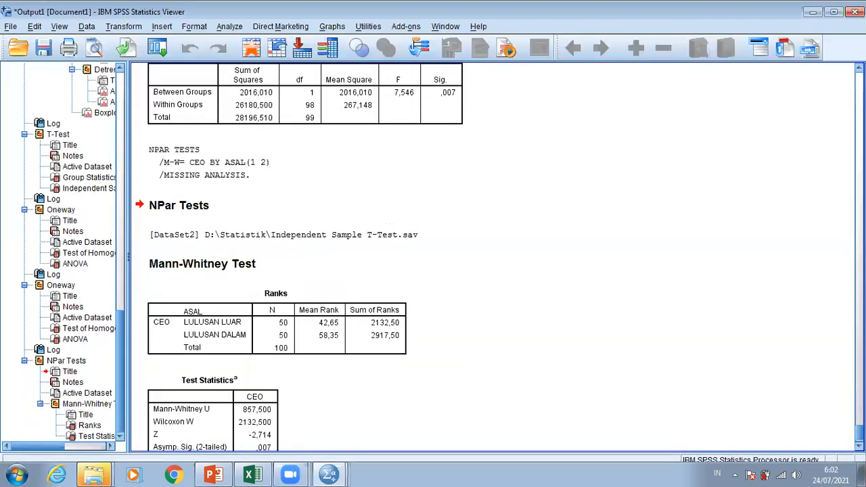
click(260, 265)
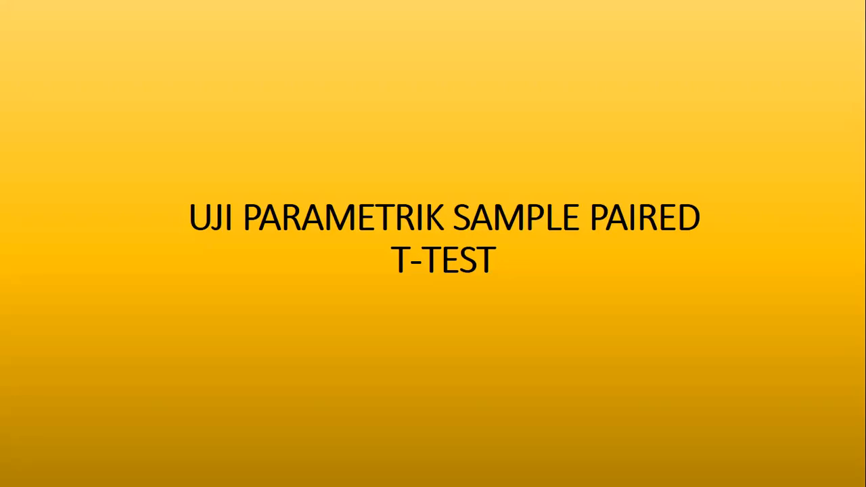
key(Right)
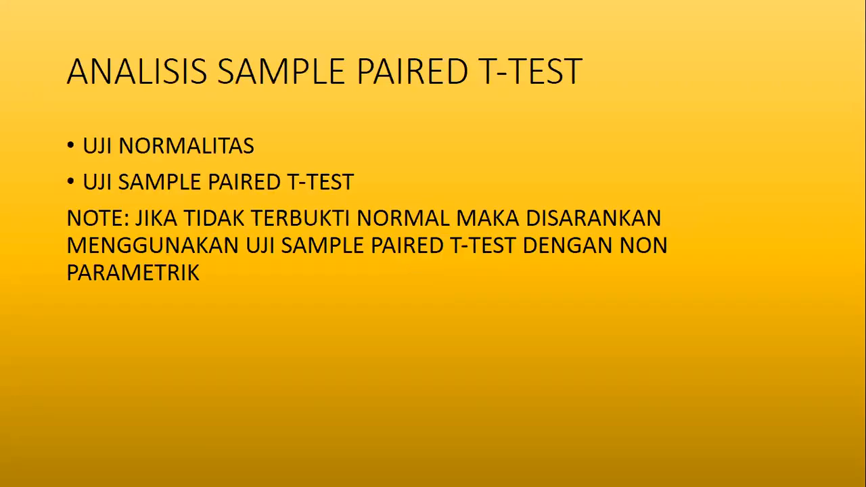
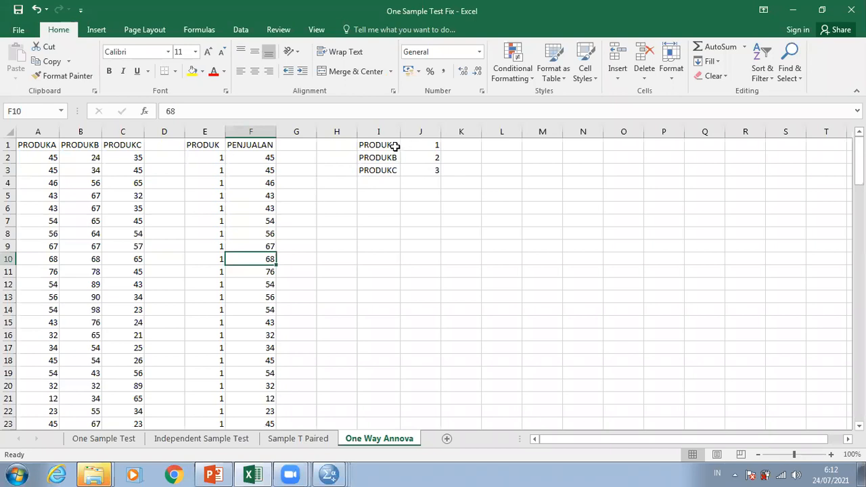
- Examine the product coding key and the stacked PRODUK and PENJUALAN columns in the One Way Annova worksheet
click(429, 145)
click(389, 147)
click(391, 158)
click(429, 159)
click(389, 160)
click(386, 170)
click(423, 172)
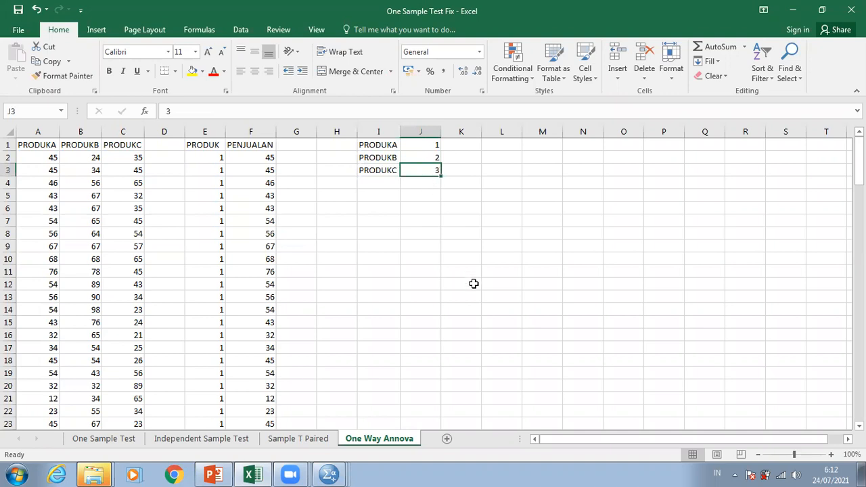
click(213, 162)
click(251, 173)
mouse_move(858, 161)
mouse_down()
mouse_move(858, 359)
mouse_move(858, 161)
mouse_up()
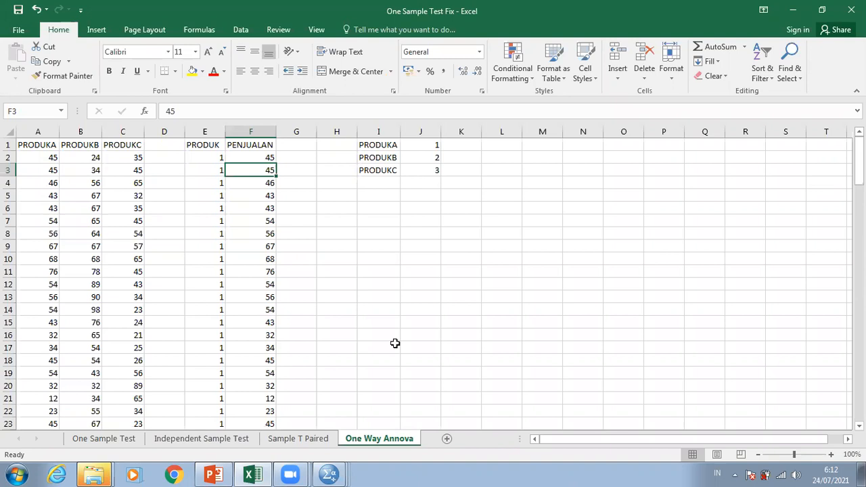
- Switch to the One Way Annova.sav data in SPSS and set up Explore with PENJUALAN as dependent and PRODUK as factor
mouse_move(329, 474)
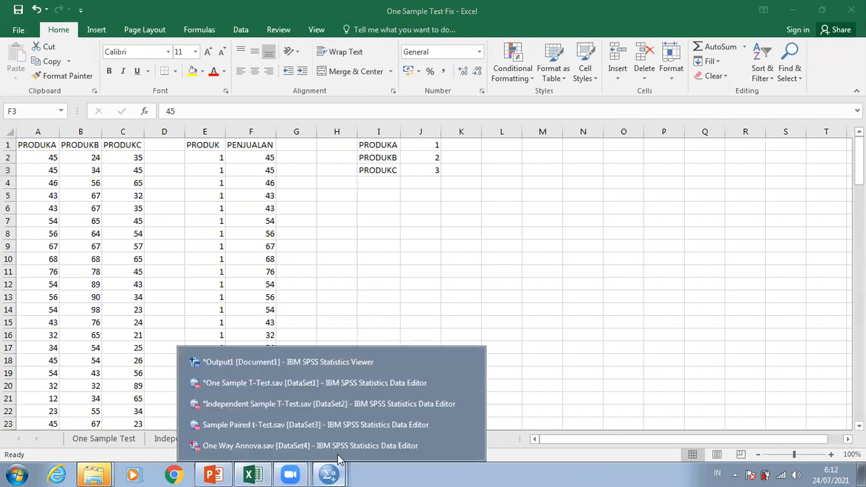
click(342, 446)
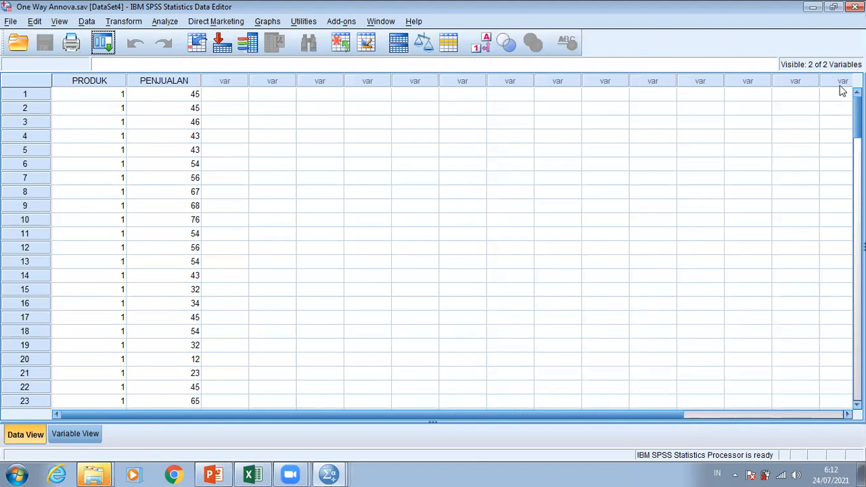
mouse_move(856, 117)
mouse_down()
mouse_move(857, 305)
mouse_move(857, 117)
mouse_up()
click(162, 23)
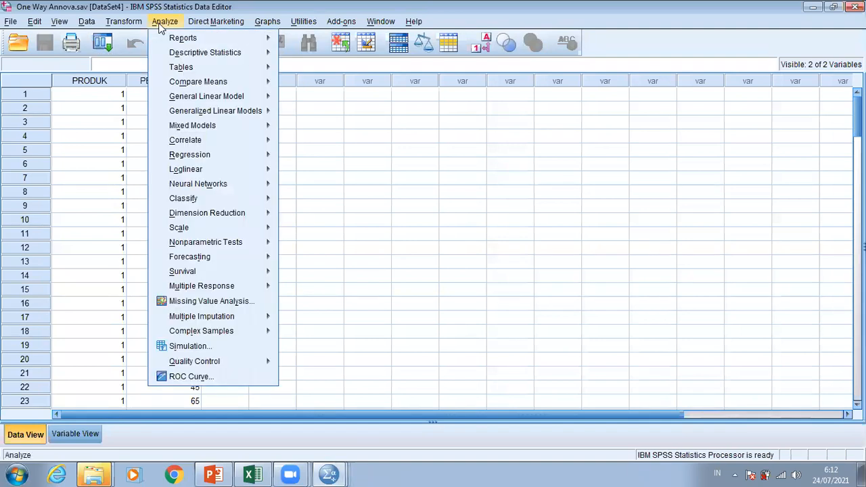
mouse_move(234, 53)
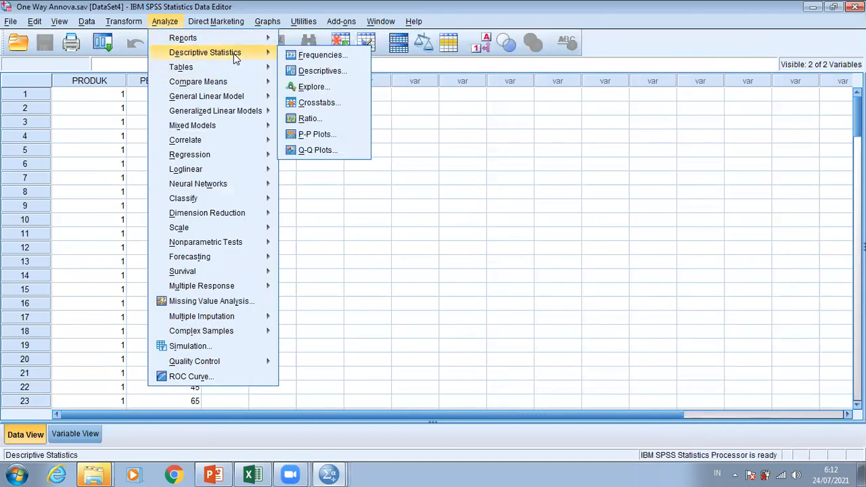
click(313, 88)
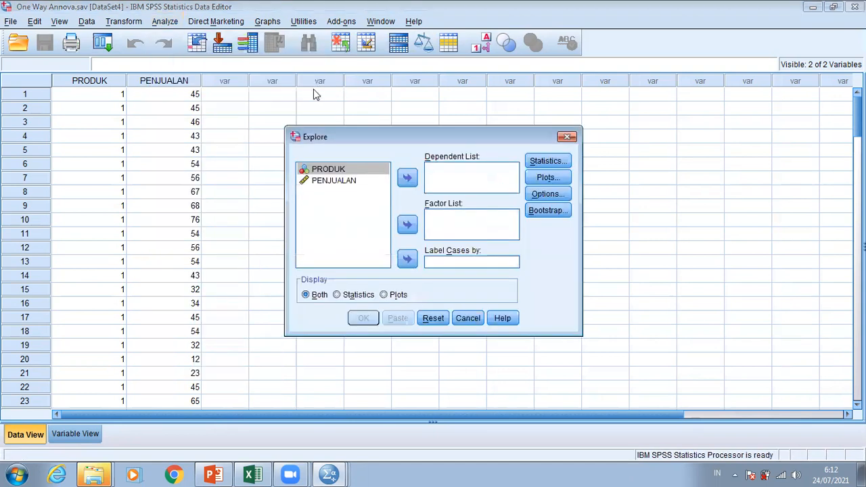
click(353, 182)
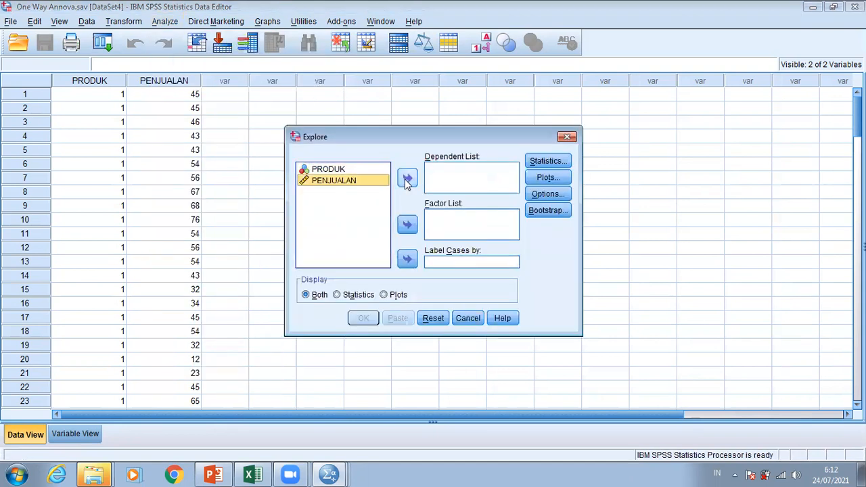
double_click(354, 181)
click(406, 226)
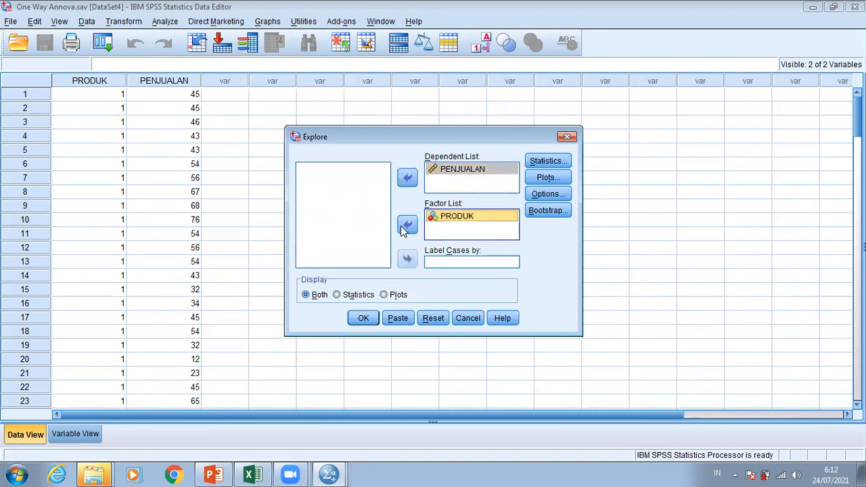
- Include normality plots with tests in the Explore analysis and run it
click(537, 179)
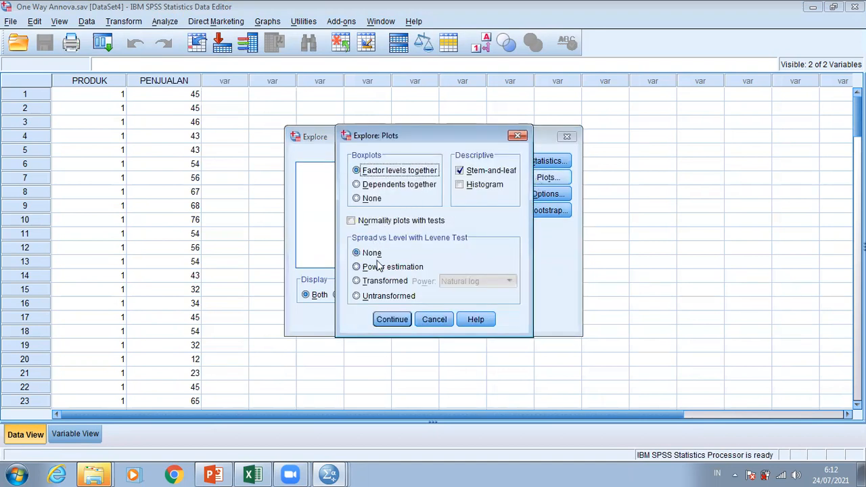
click(381, 223)
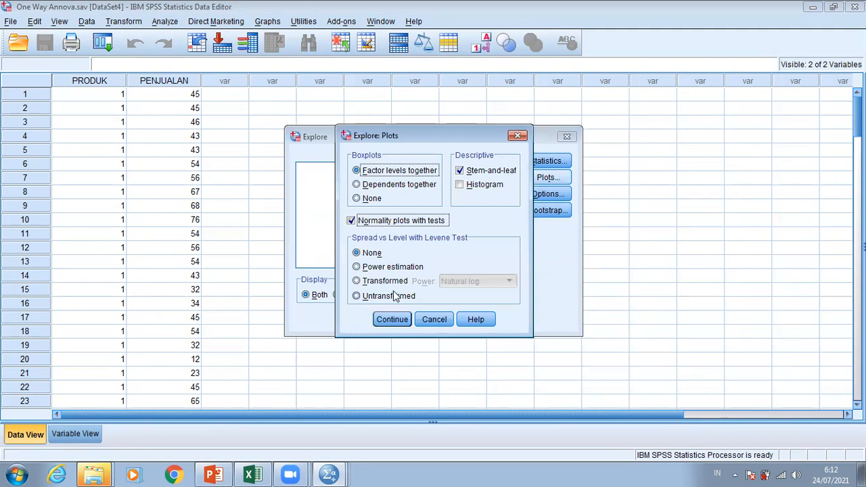
click(390, 319)
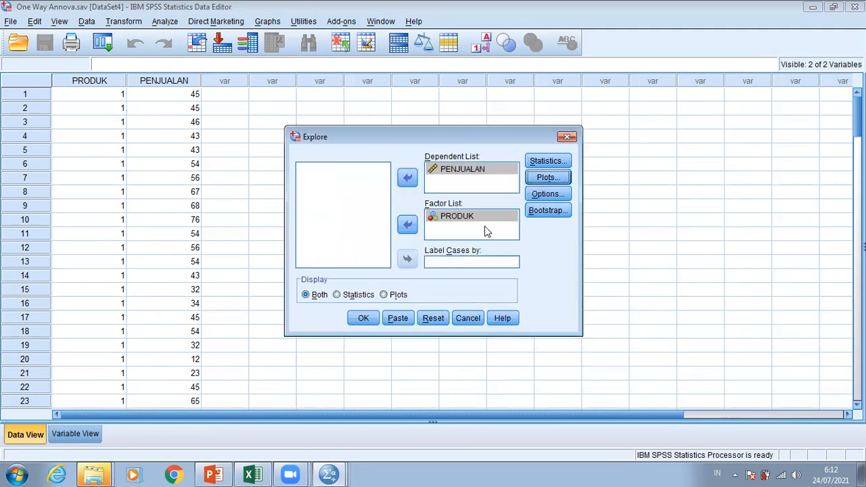
click(365, 318)
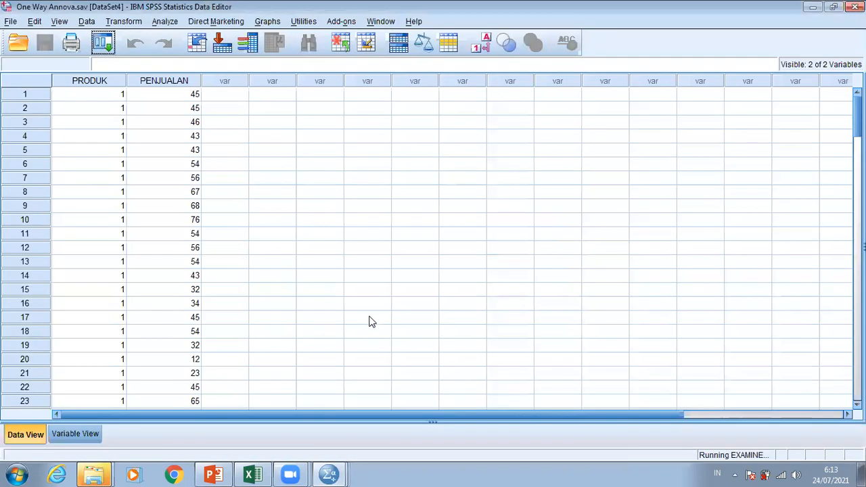
- Examine the Explore output for PENJUALAN by PRODUK, including the normality tests, stem-and-leaf plots and Q-Q plots
click(329, 475)
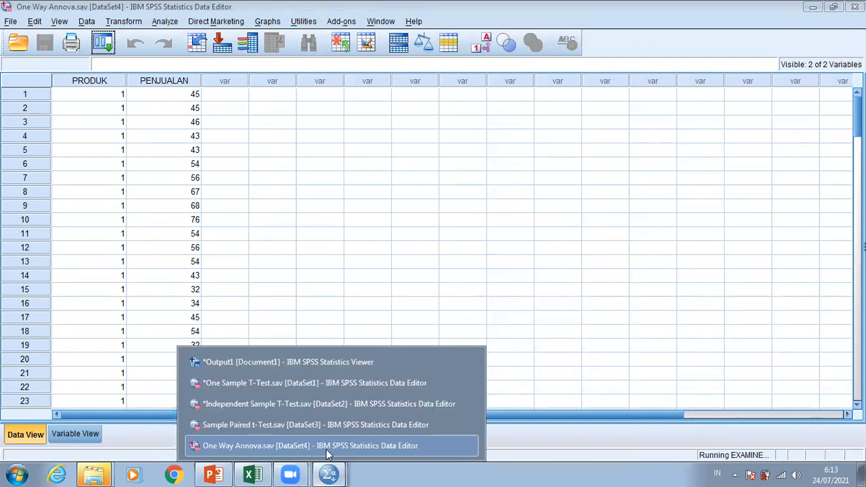
click(347, 362)
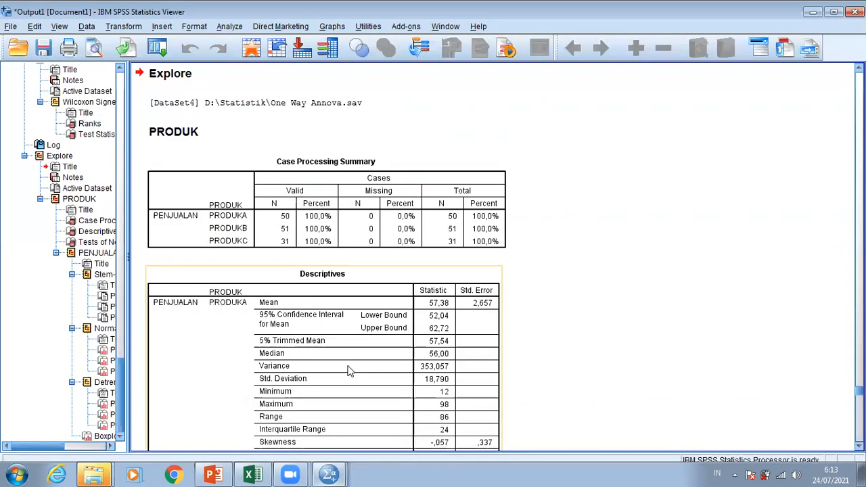
scroll(494, 257, down, 10)
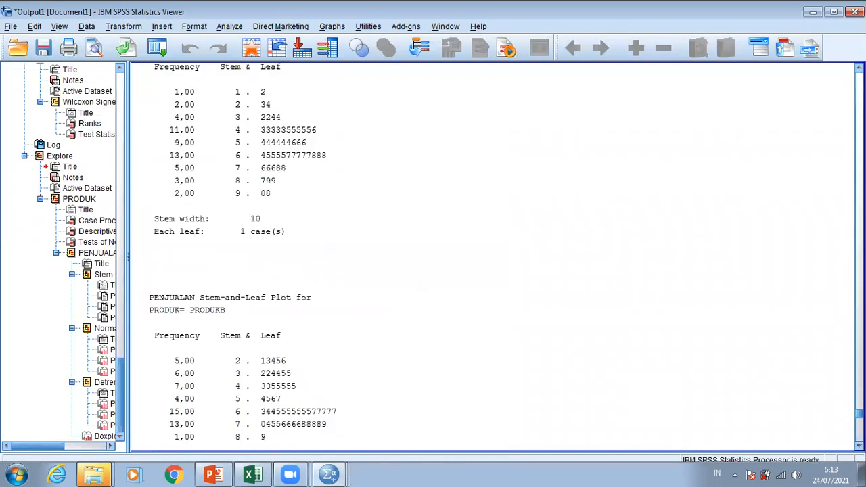
scroll(493, 257, down, 10)
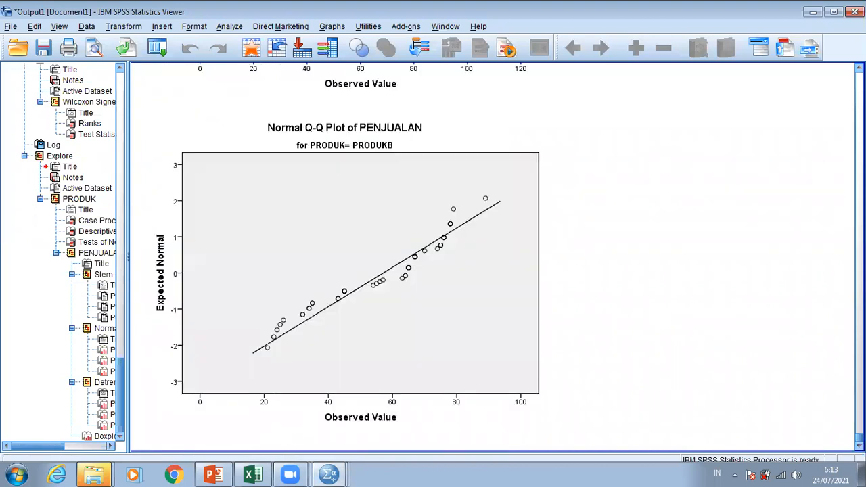
scroll(492, 257, up, 15)
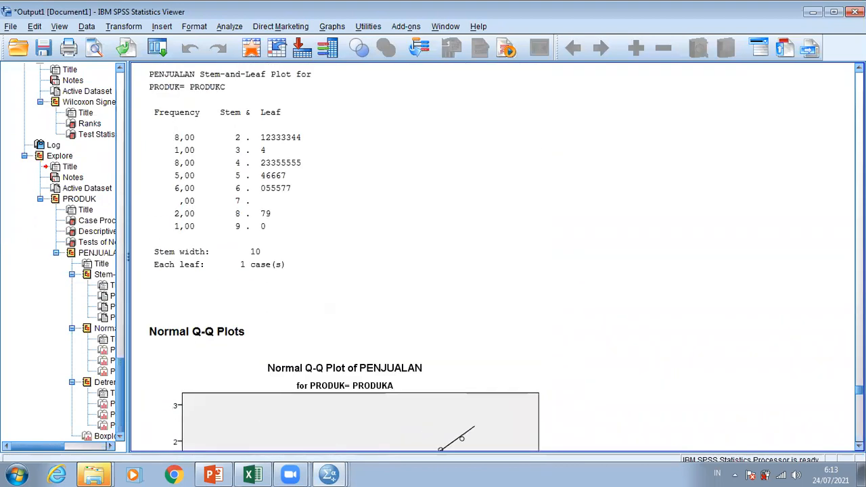
scroll(492, 257, up, 5)
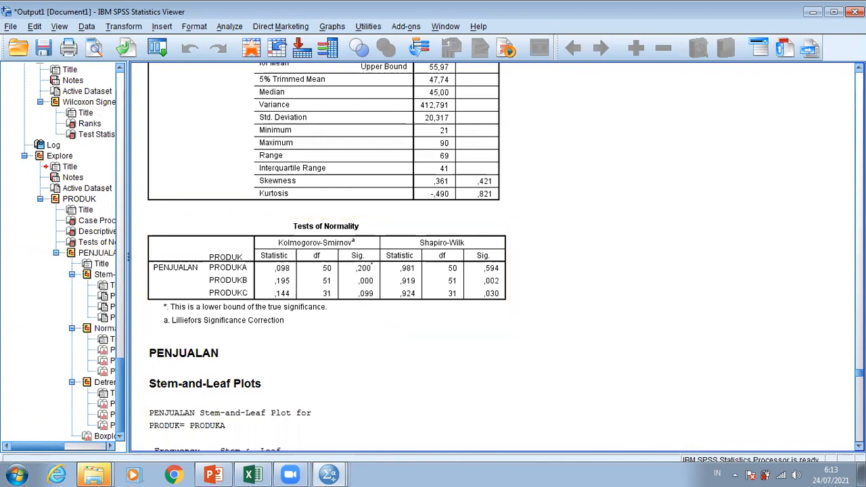
scroll(494, 257, down, 10)
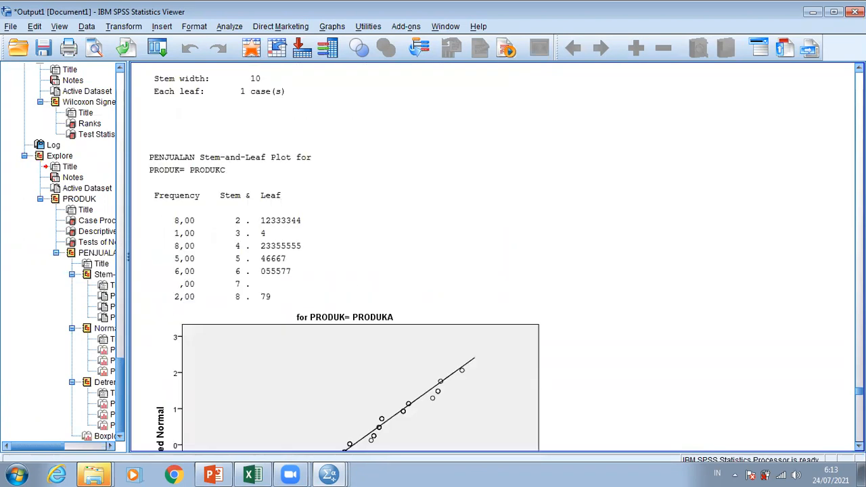
scroll(409, 320, down, 8)
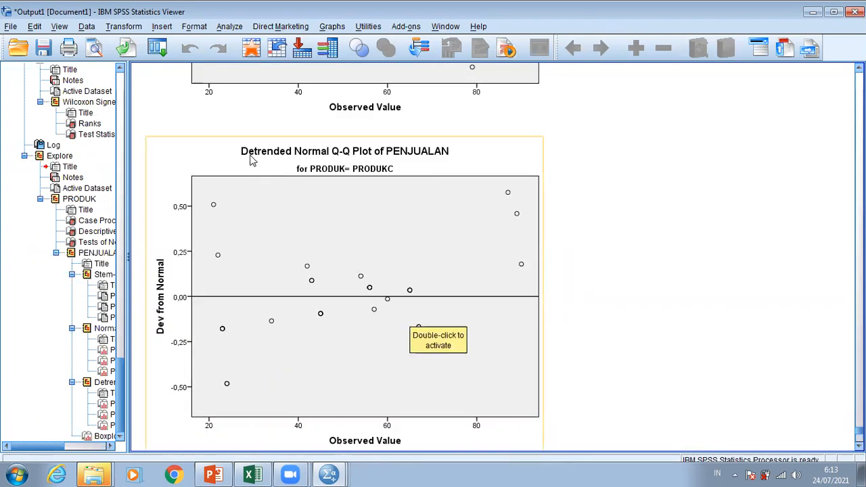
- Return to the One Way Annova.sav data and set up a One-Way ANOVA with PENJUALAN as dependent and PRODUK as factor
mouse_move(331, 473)
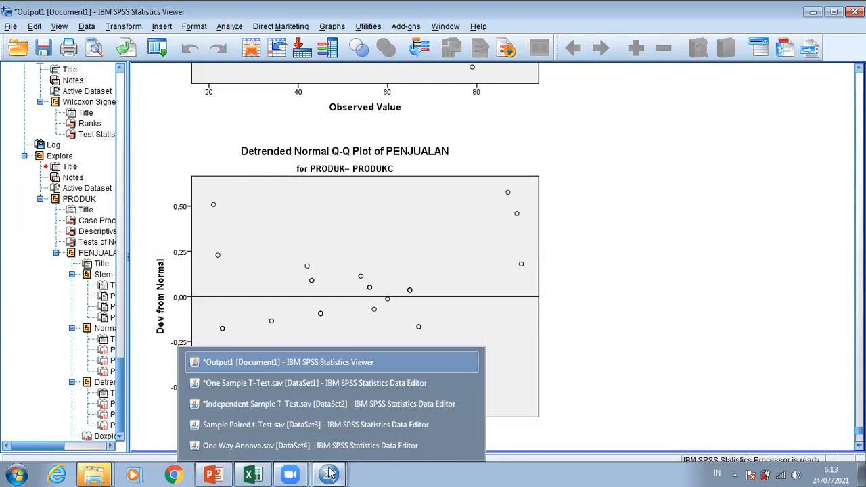
click(309, 445)
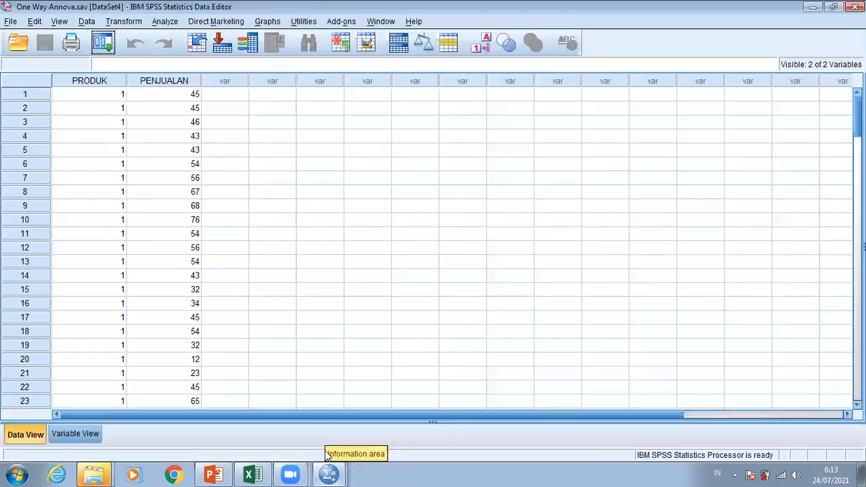
click(164, 21)
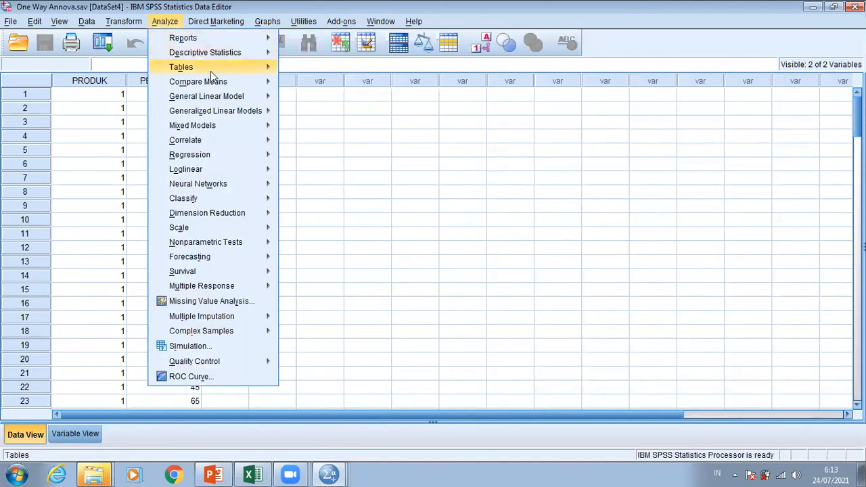
mouse_move(226, 91)
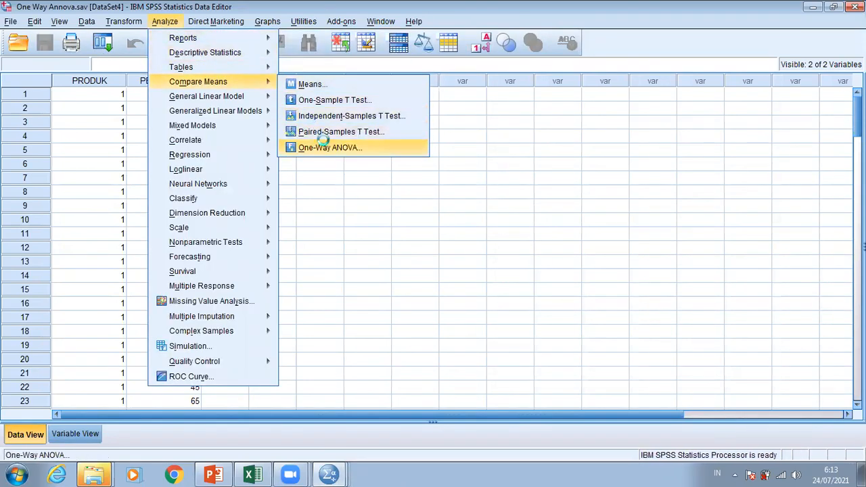
click(369, 145)
click(363, 203)
click(405, 218)
click(359, 190)
click(406, 274)
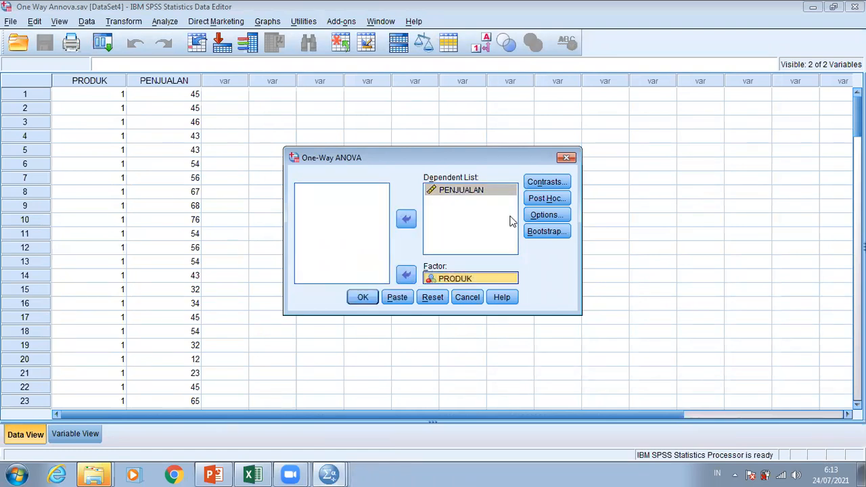
- Add the Tukey post hoc comparison to the One-Way ANOVA
click(547, 199)
click(362, 184)
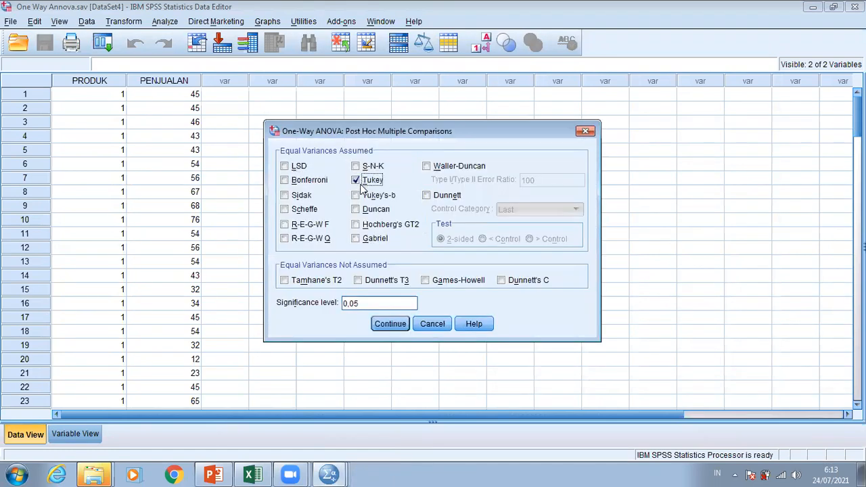
click(379, 323)
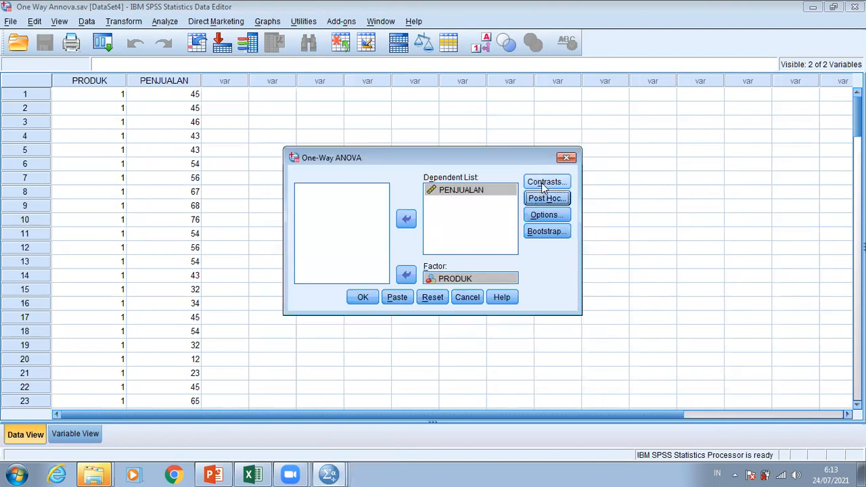
- Include the homogeneity of variance test for PENJUALAN in the ANOVA options and run the analysis
click(545, 214)
click(388, 201)
click(390, 319)
click(359, 296)
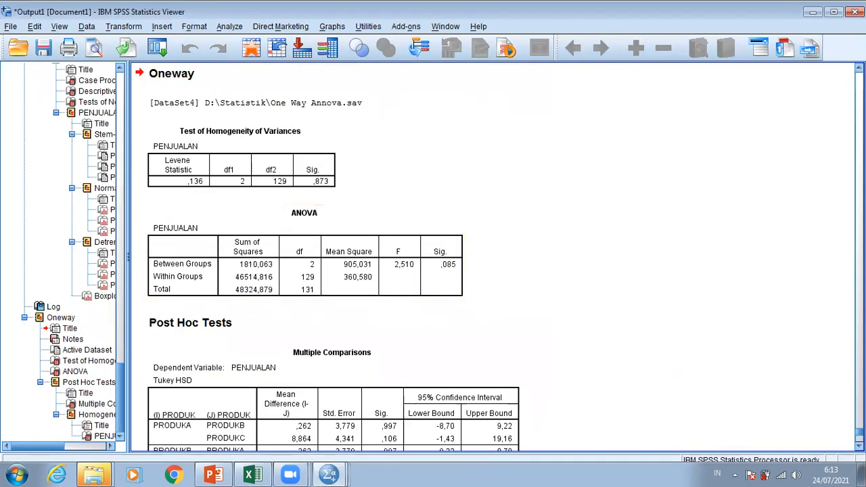
- Review the Oneway output for PENJUALAN: homogeneity of variances, ANOVA, Tukey multiple comparisons and homogeneous subsets
scroll(493, 257, down, 7)
scroll(494, 257, up, 8)
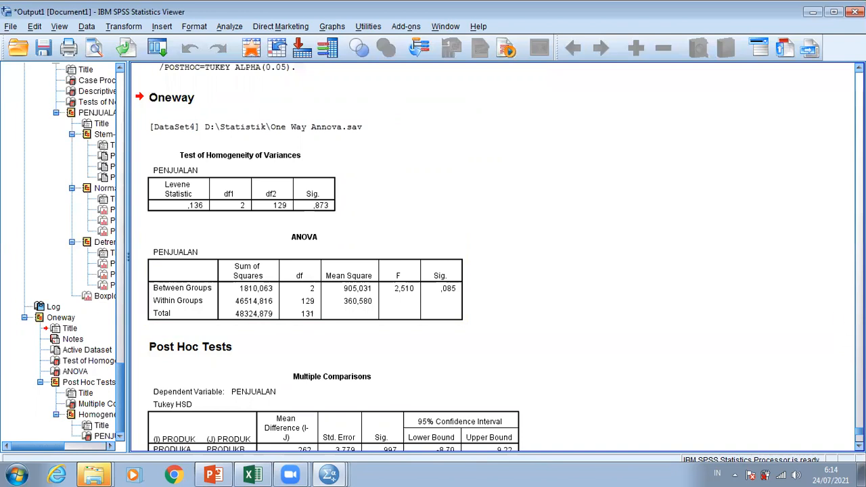
scroll(737, 383, down, 6)
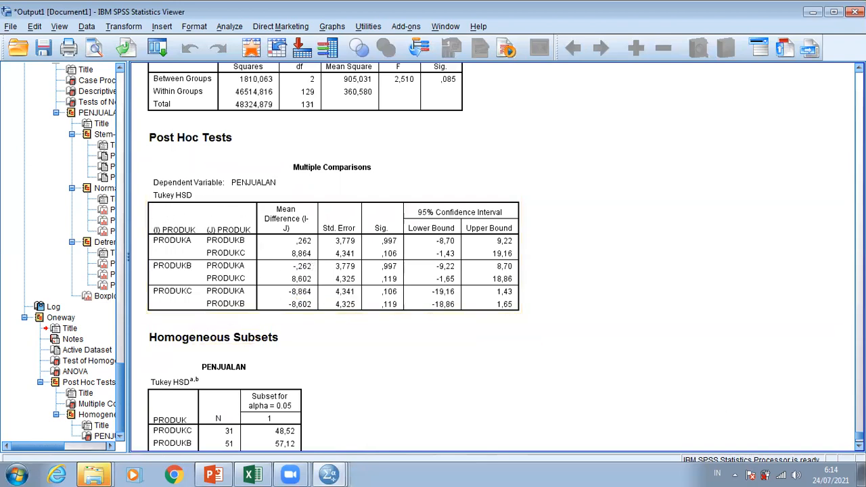
scroll(493, 257, down, 4)
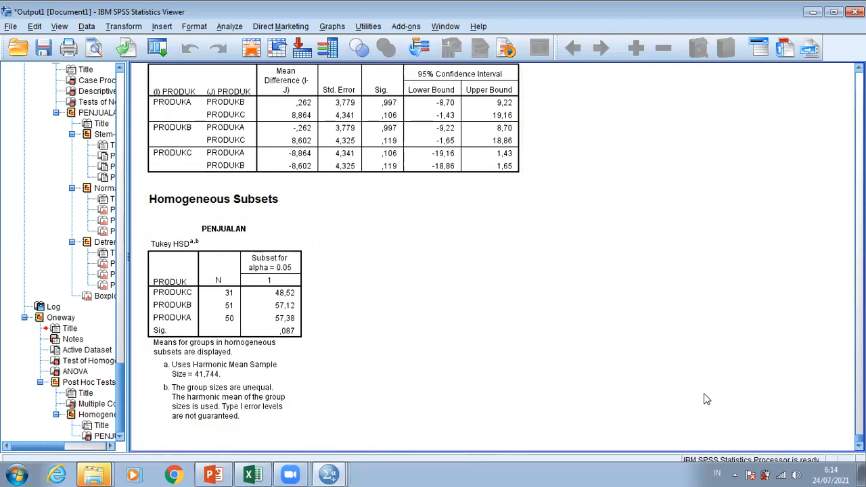
- Compare the ANOVA table with the Tukey multiple comparisons and homogeneous subsets, then switch to the PowerPoint slide on one-way ANOVA
scroll(493, 257, up, 7)
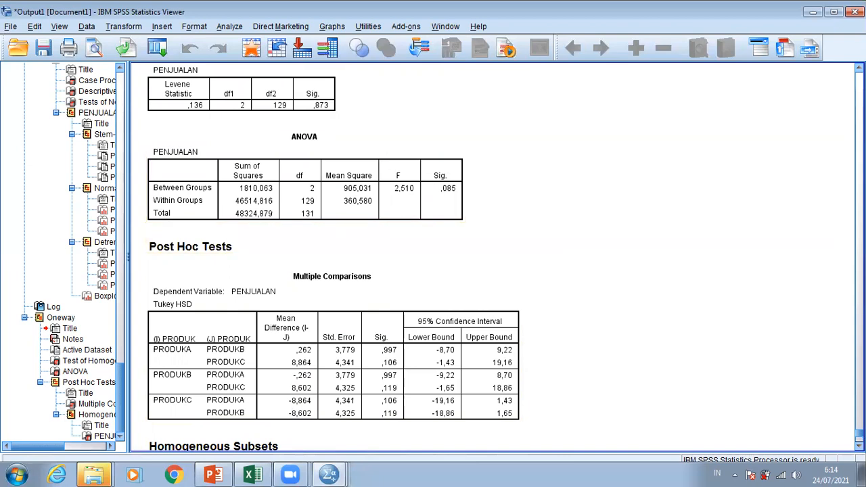
scroll(334, 257, down, 5)
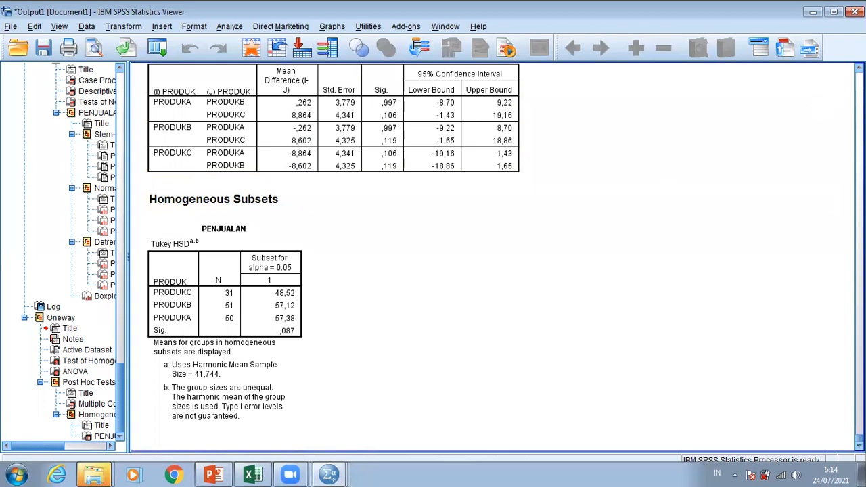
scroll(333, 251, up, 1)
scroll(334, 257, up, 1)
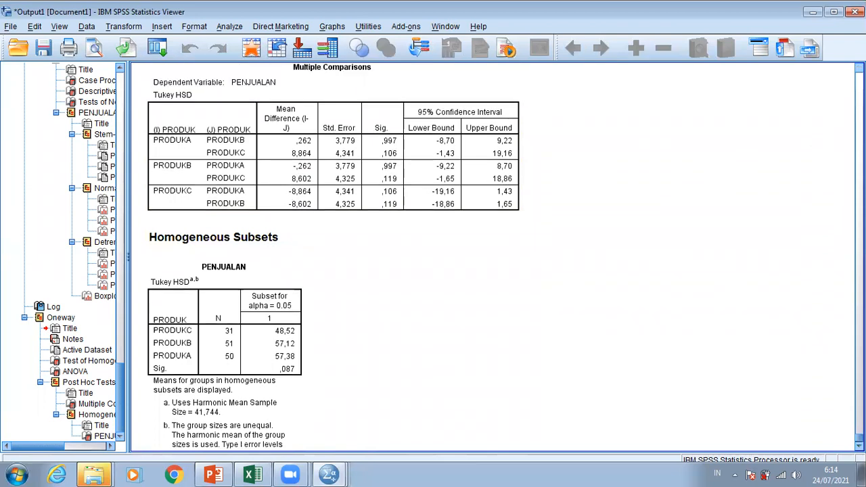
scroll(333, 257, up, 10)
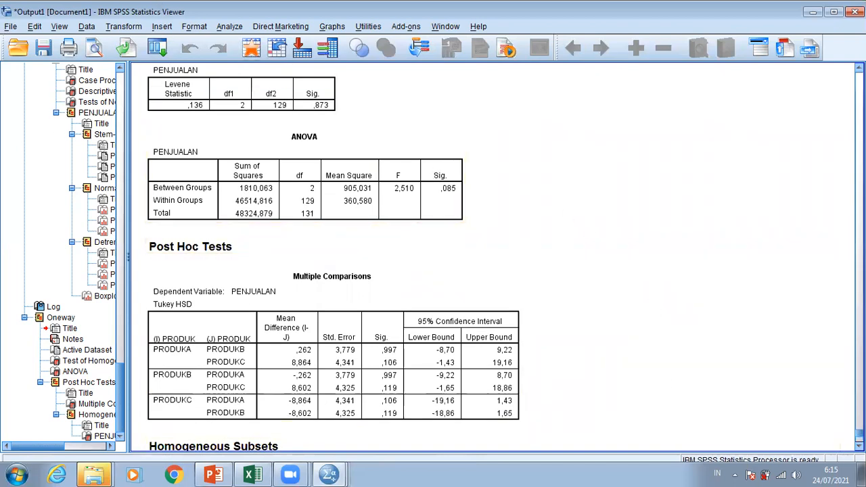
scroll(799, 380, down, 11)
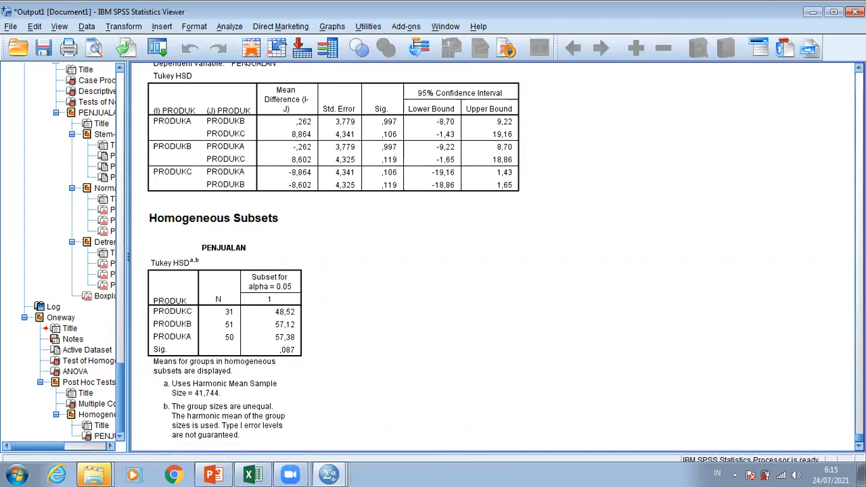
scroll(333, 255, up, 6)
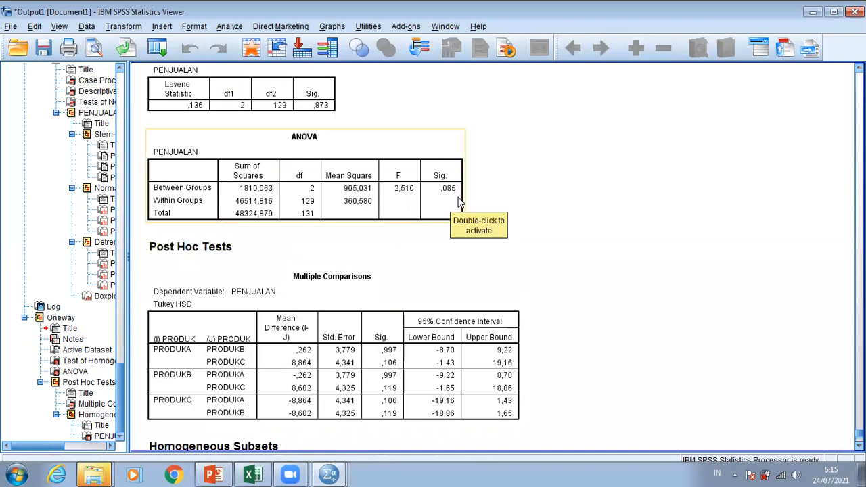
scroll(331, 257, down, 7)
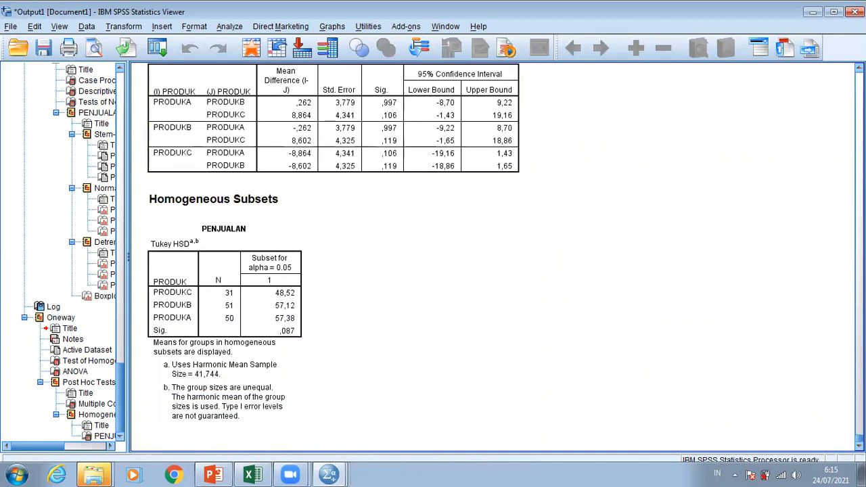
scroll(501, 254, up, 8)
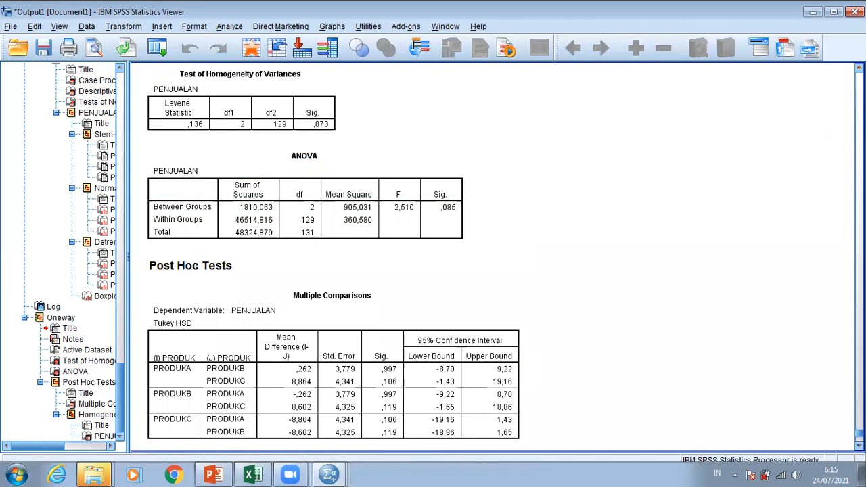
scroll(333, 259, down, 3)
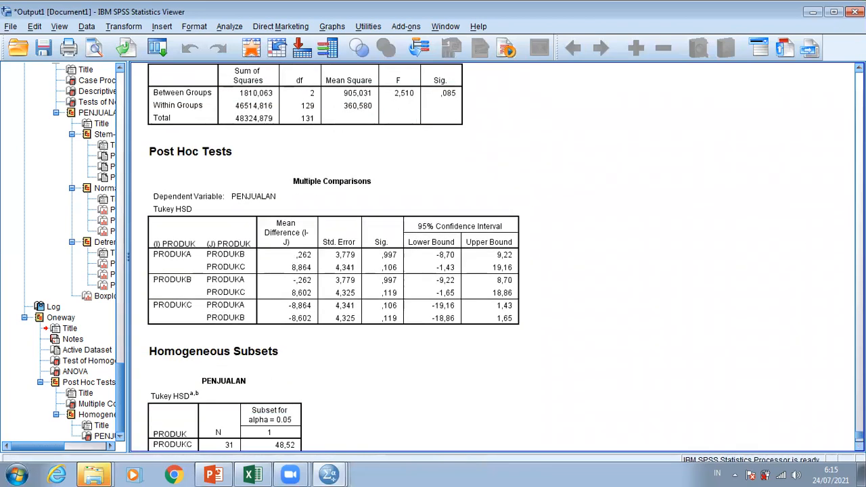
scroll(531, 294, down, 4)
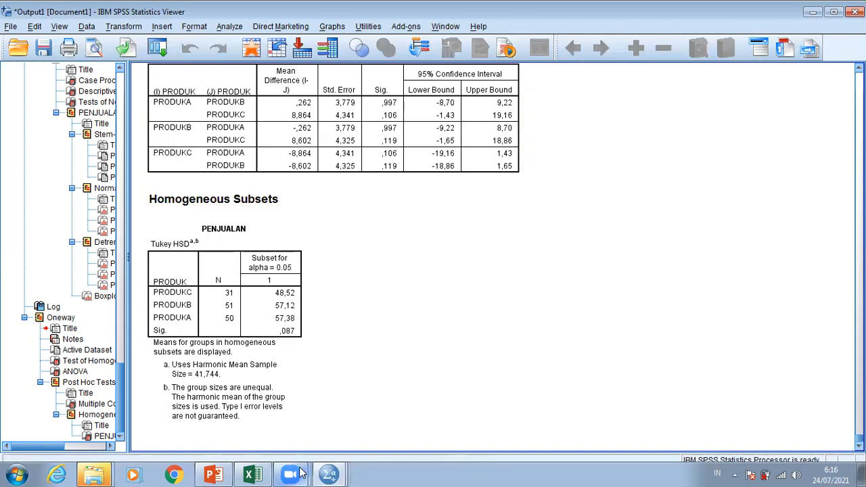
click(213, 473)
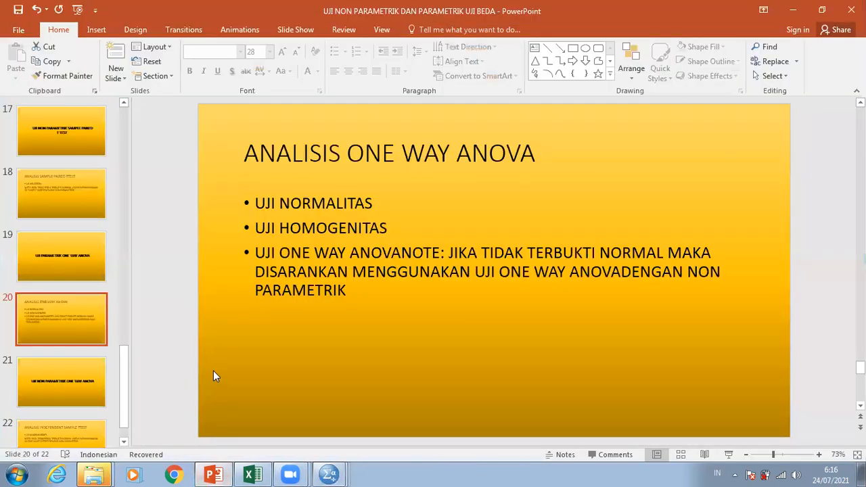
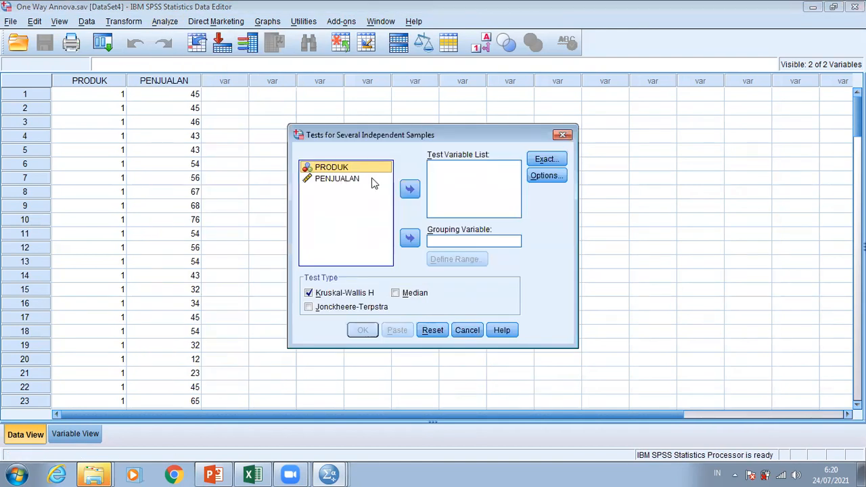
- Try to run a Kruskal-Wallis H test with PRODUK as test variable and PENJUALAN as grouping variable, range 1 to 3
click(409, 188)
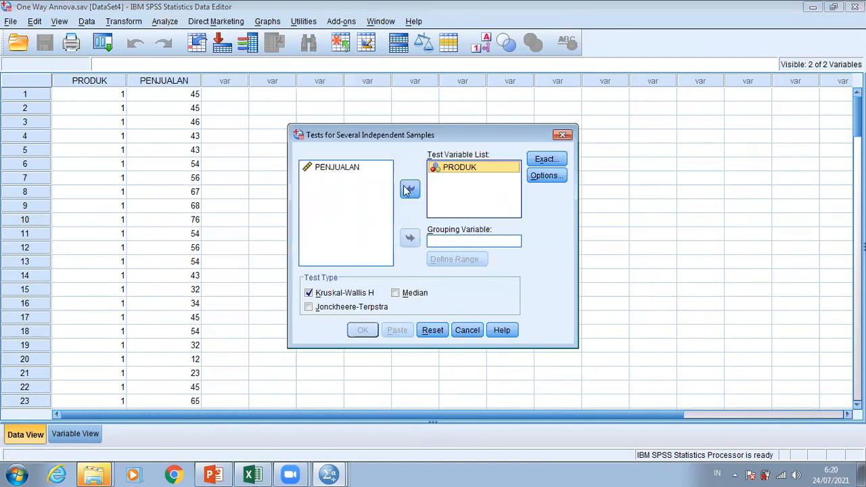
click(346, 168)
click(409, 237)
click(436, 259)
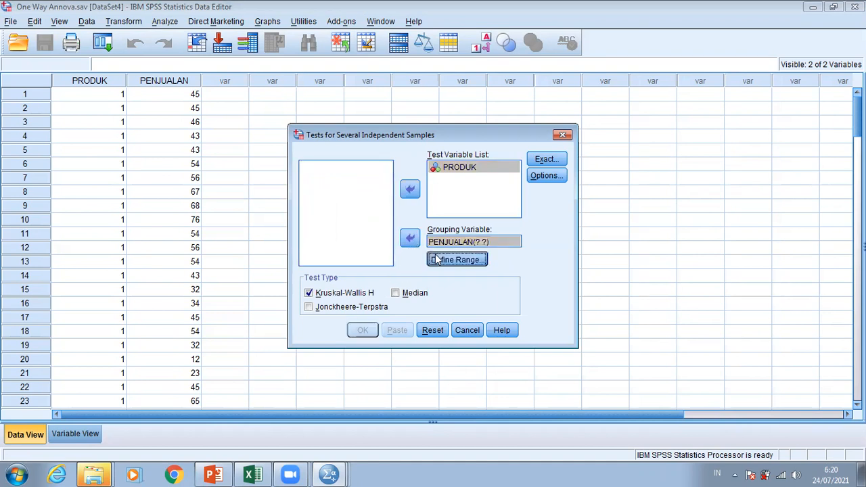
text(1)
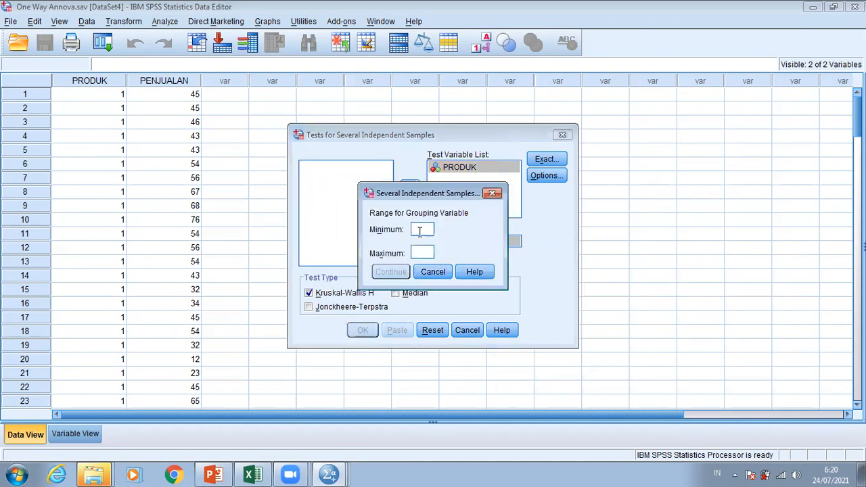
click(414, 252)
text(3)
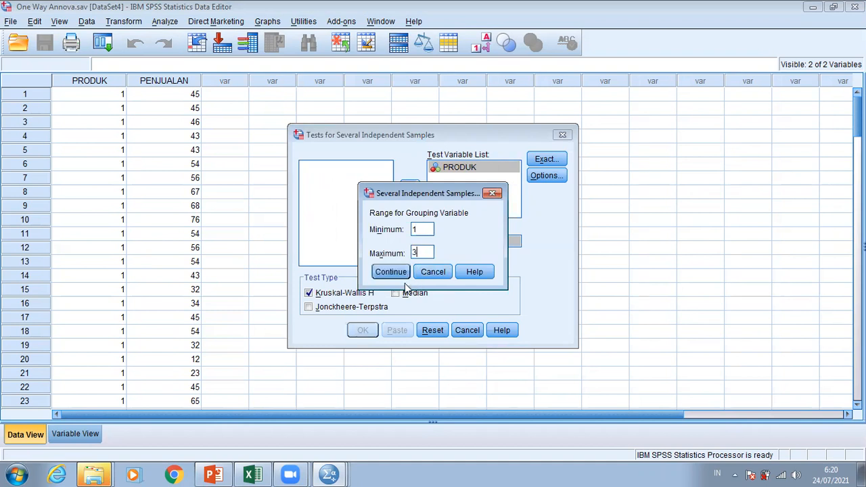
click(398, 275)
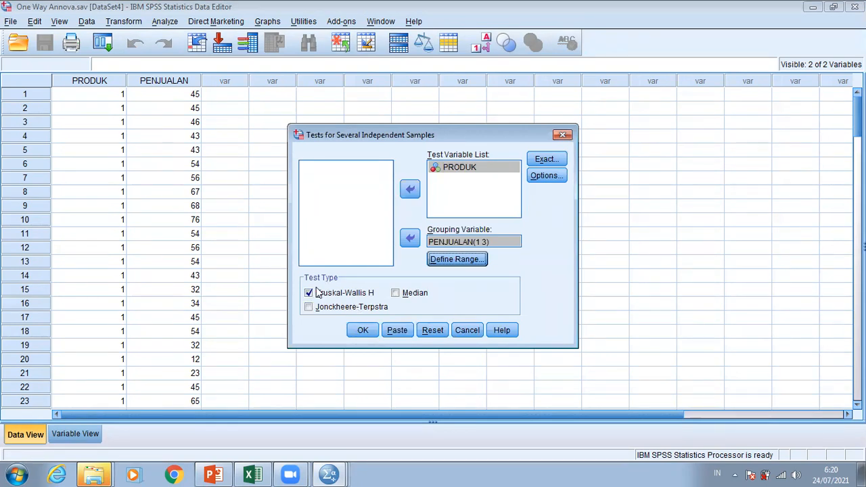
click(360, 330)
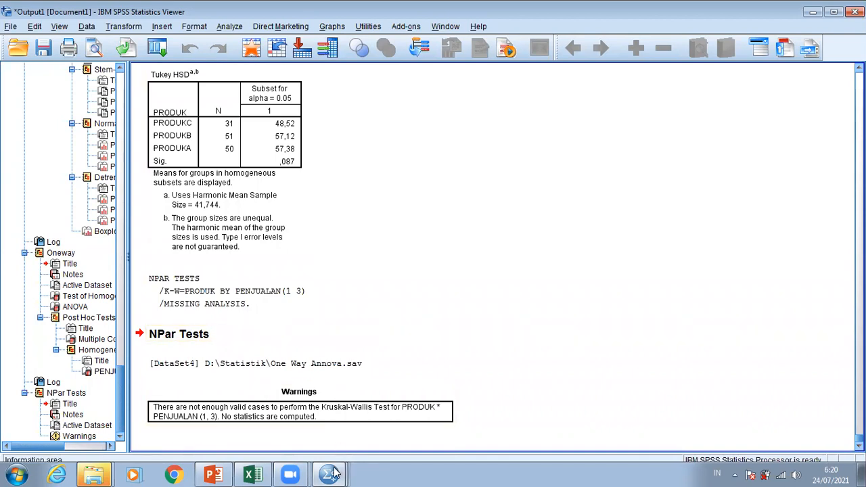
- Return to the One Way Annova.sav data and the setup of the tests for several independent samples
mouse_move(328, 474)
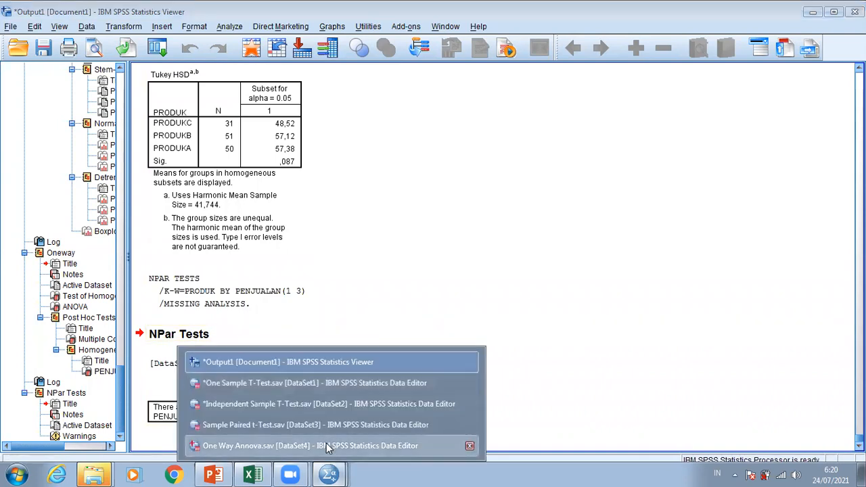
click(326, 443)
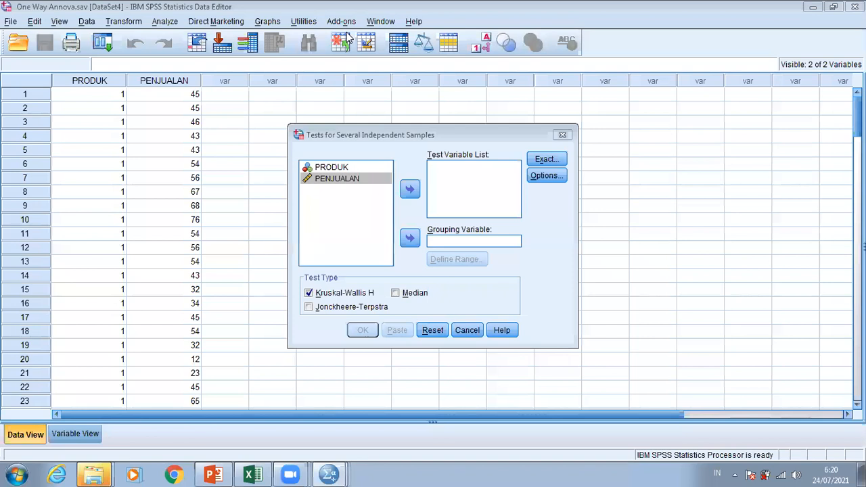
click(410, 237)
click(333, 167)
click(409, 188)
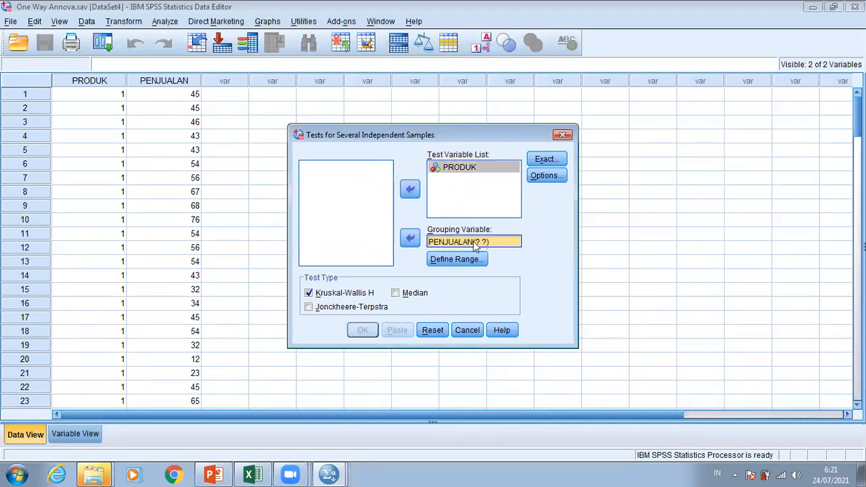
click(409, 237)
click(460, 167)
click(409, 188)
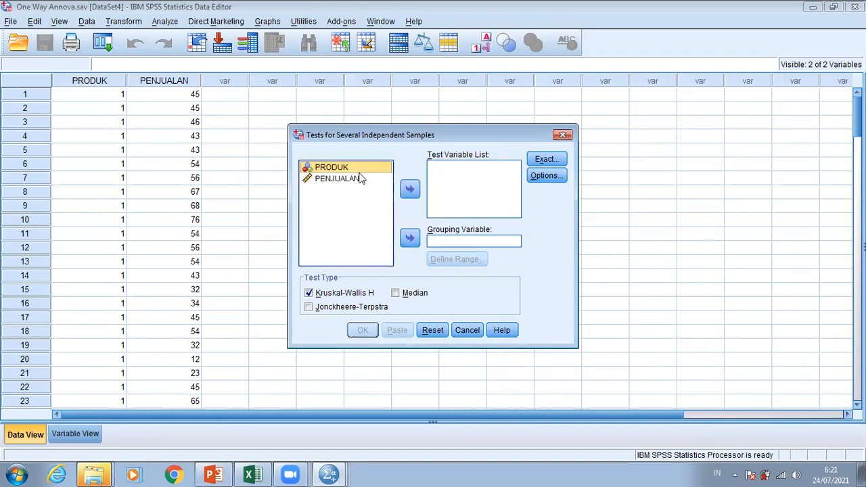
- Assign PENJUALAN as the test variable and PRODUK as the grouping variable for the Kruskal-Wallis H test
click(351, 179)
click(409, 189)
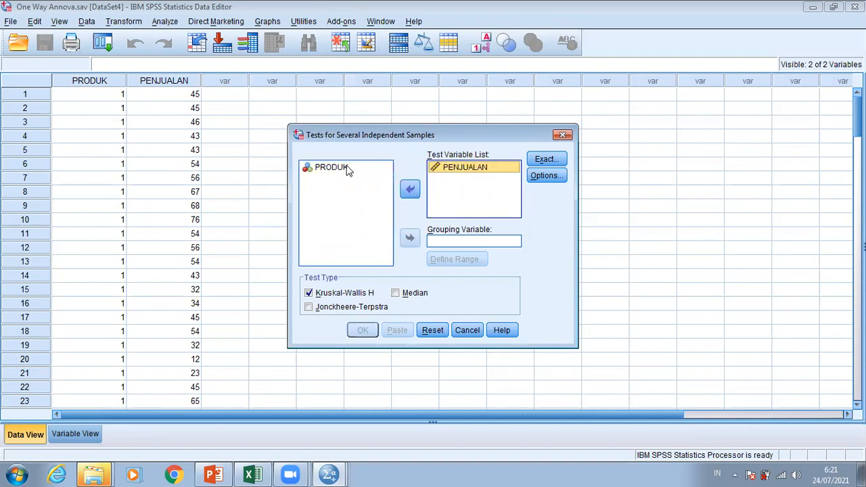
click(351, 169)
click(409, 237)
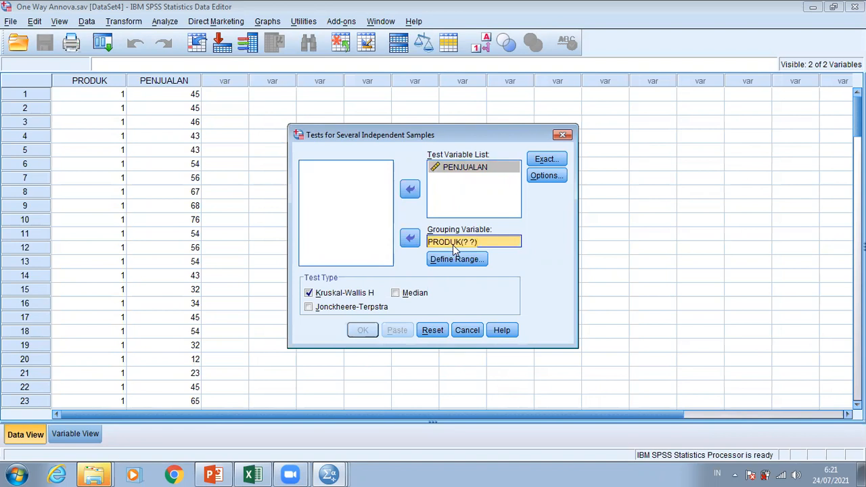
- Define the PRODUK grouping range from 1 to 3, run the Kruskal-Wallis test and view its ranks and test statistics
click(455, 261)
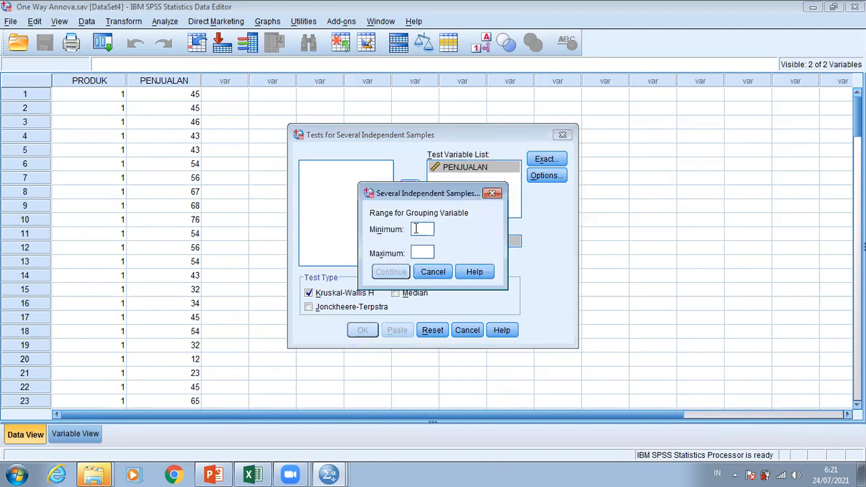
text(12)
key(BackSpace)
text(3)
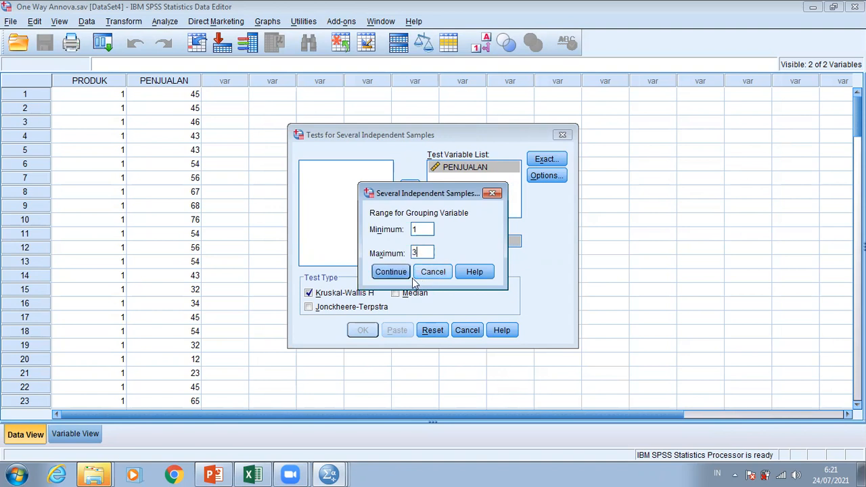
click(391, 271)
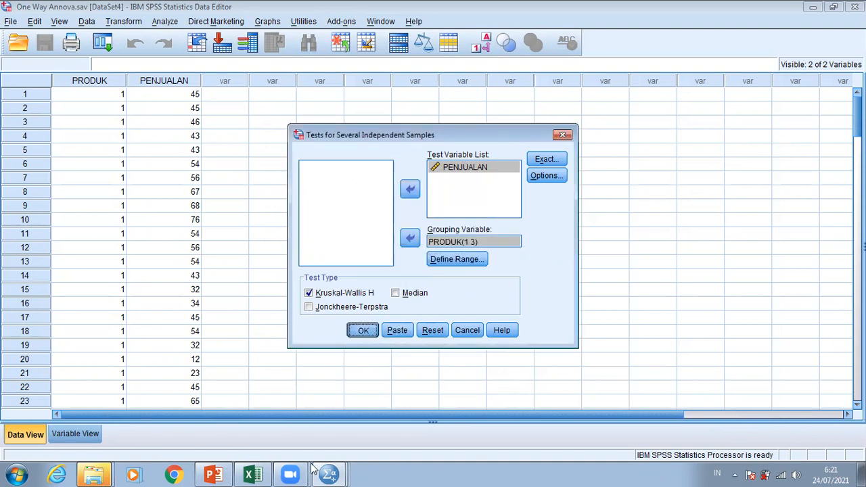
click(363, 330)
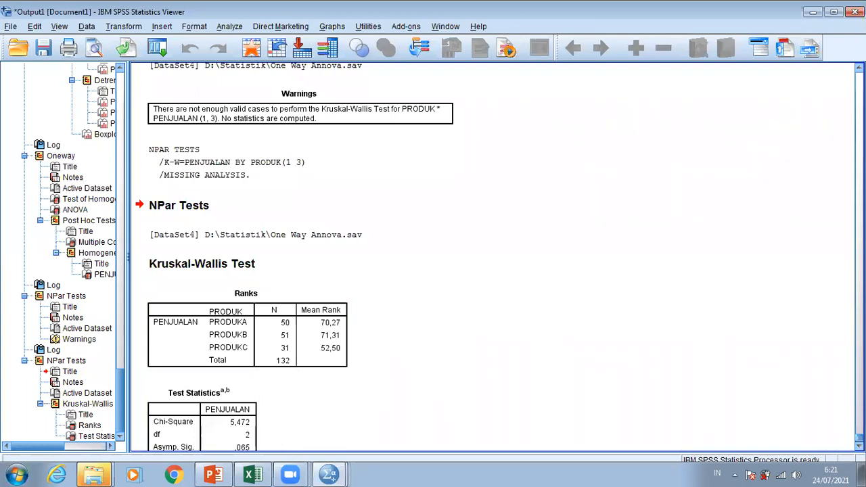
scroll(493, 257, down, 3)
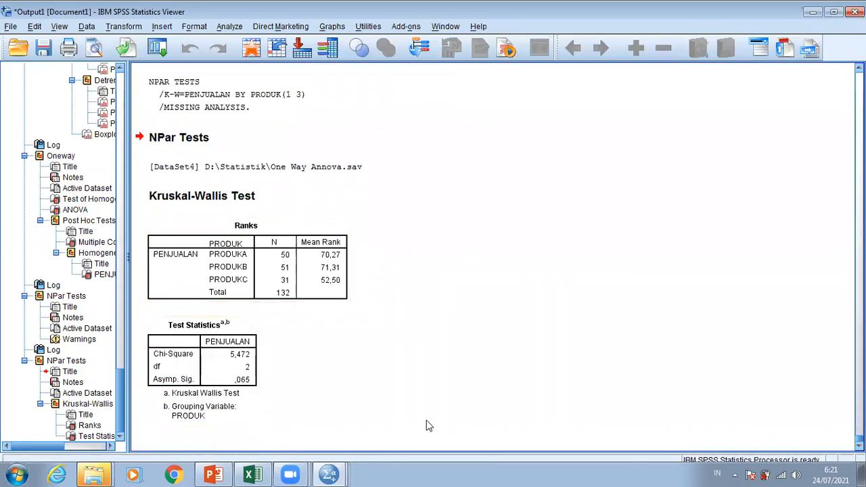